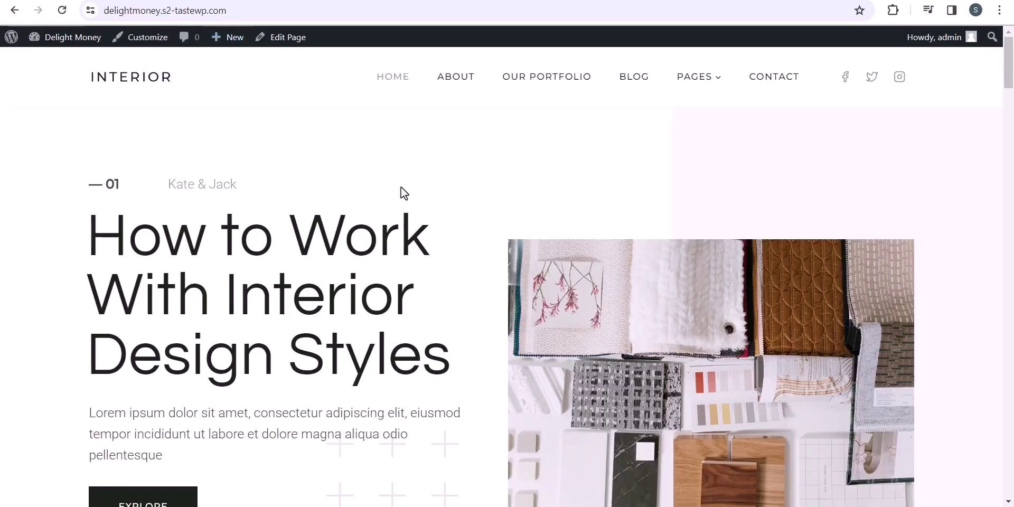
Search the plugin directory for 'qyrr', then install and activate the Qyrr QR-code plugin.
mouse_move(67, 38)
left_click(53, 61)
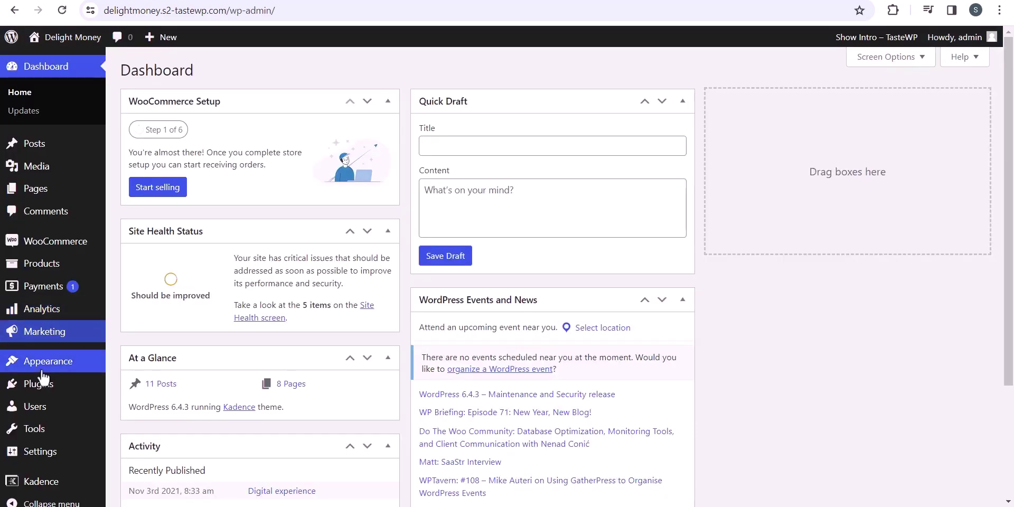
mouse_move(44, 384)
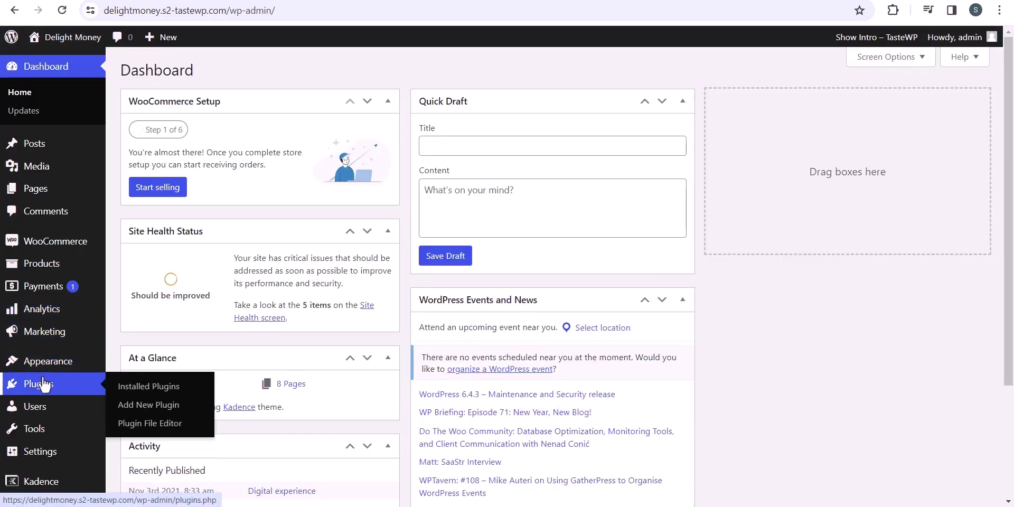
left_click(150, 415)
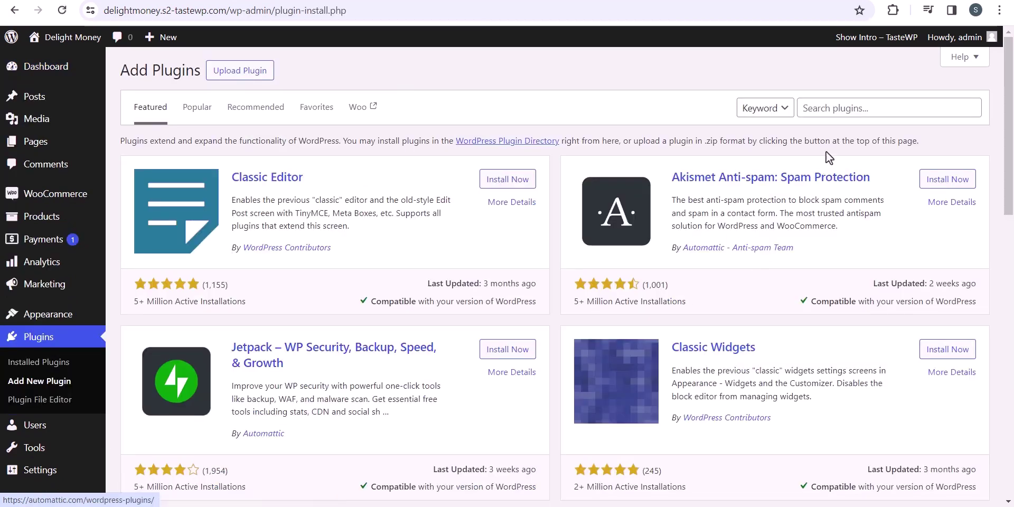
left_click(838, 104)
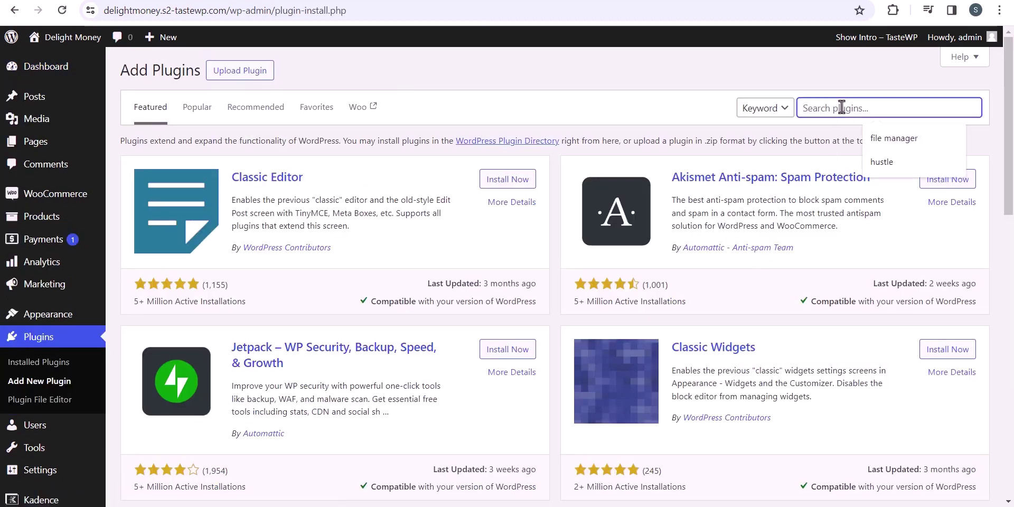
type("qyrr")
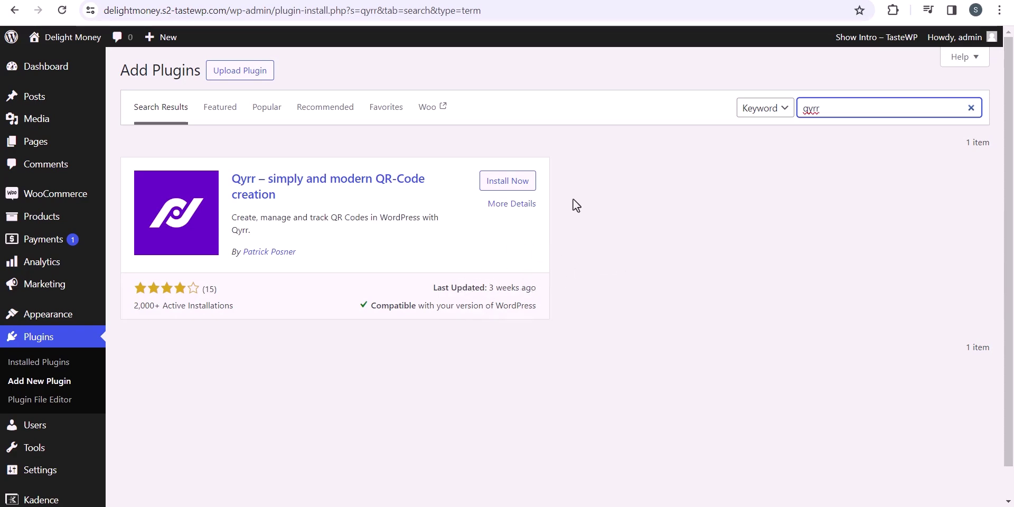
left_click(517, 182)
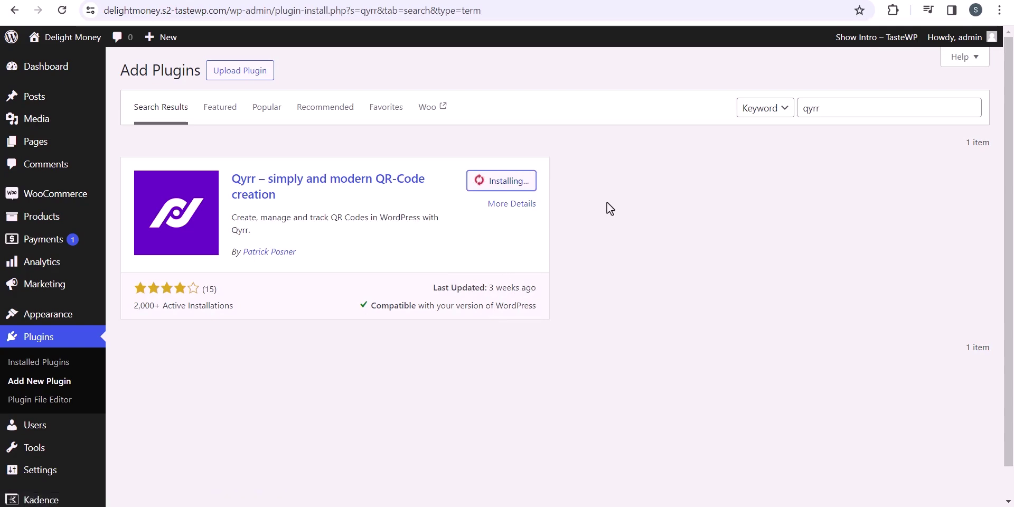
left_click(504, 181)
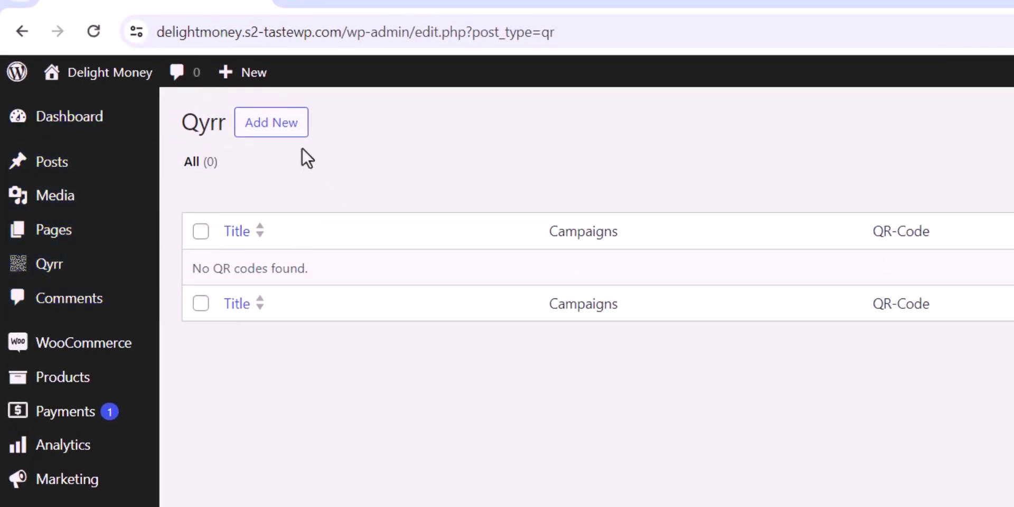
Add a new QR code and title it 'QR 1'.
left_click(281, 134)
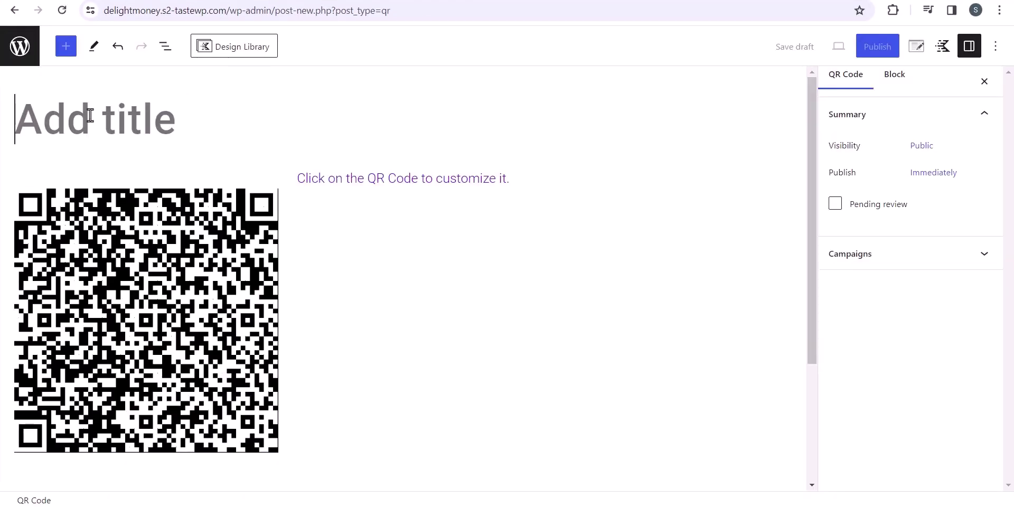
type("QR")
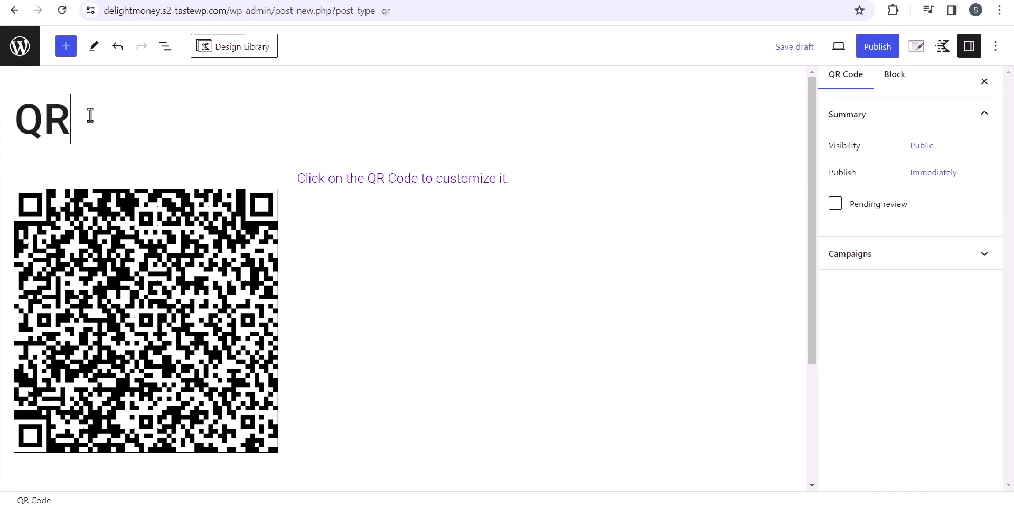
type(" 1")
Select the QR code block and link it to the 'Success groove' post.
left_click(144, 263)
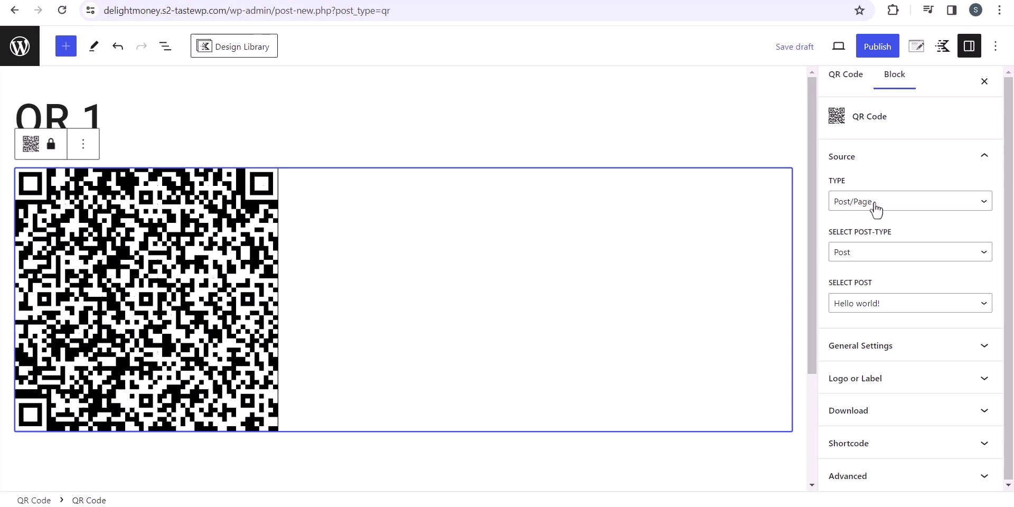
left_click(872, 307)
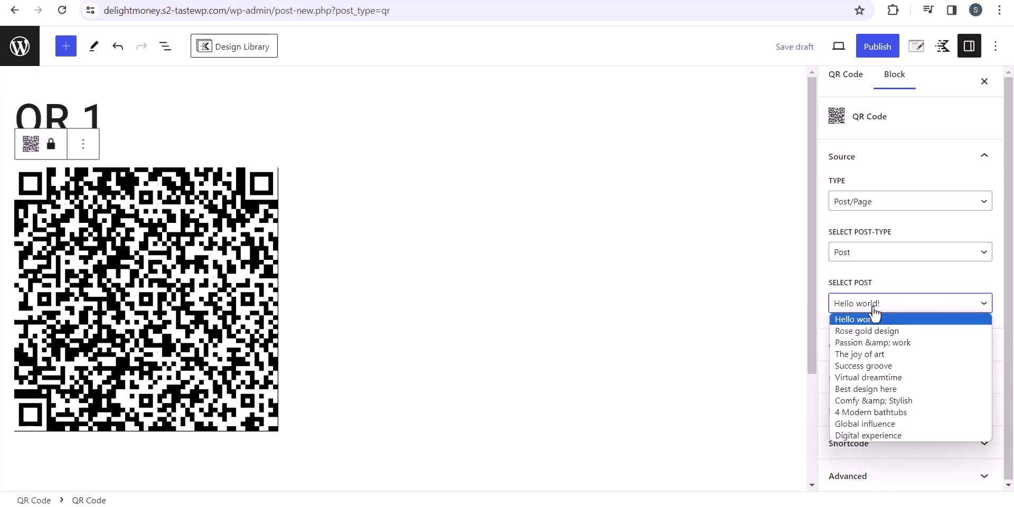
left_click(866, 367)
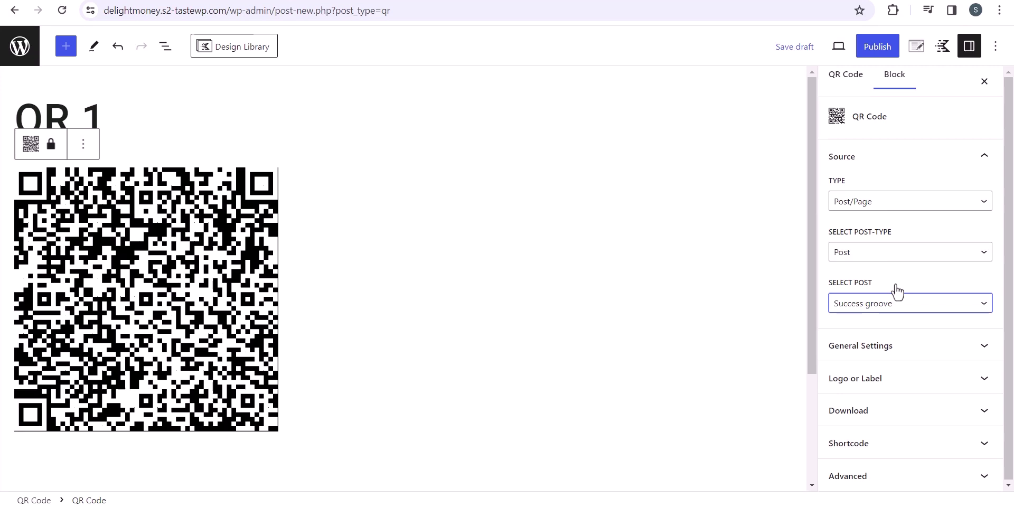
left_click(900, 205)
left_click(881, 230)
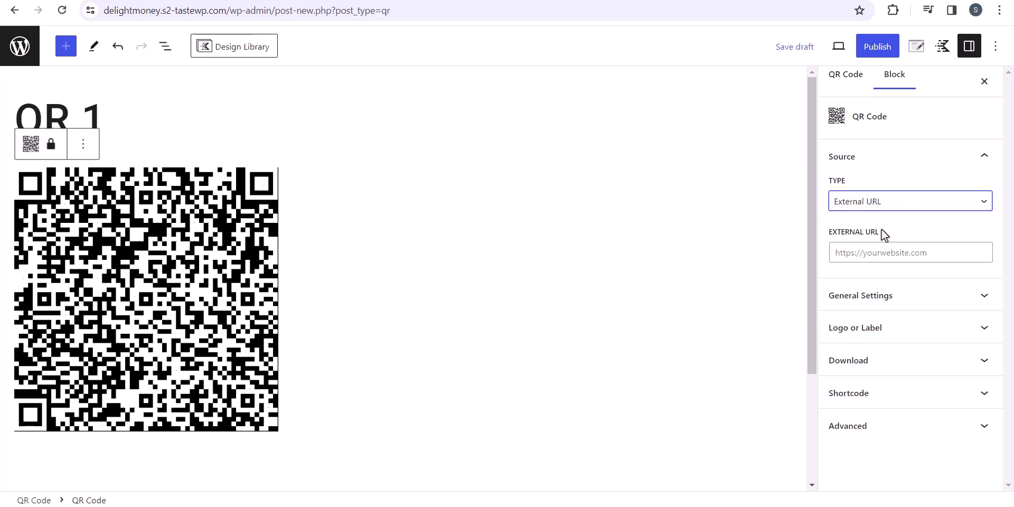
left_click(879, 254)
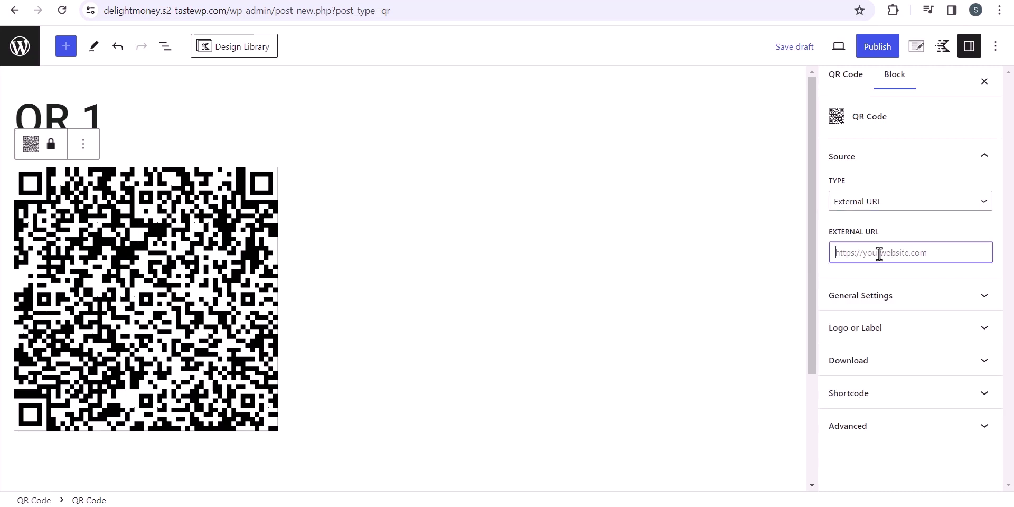
left_click(243, 1)
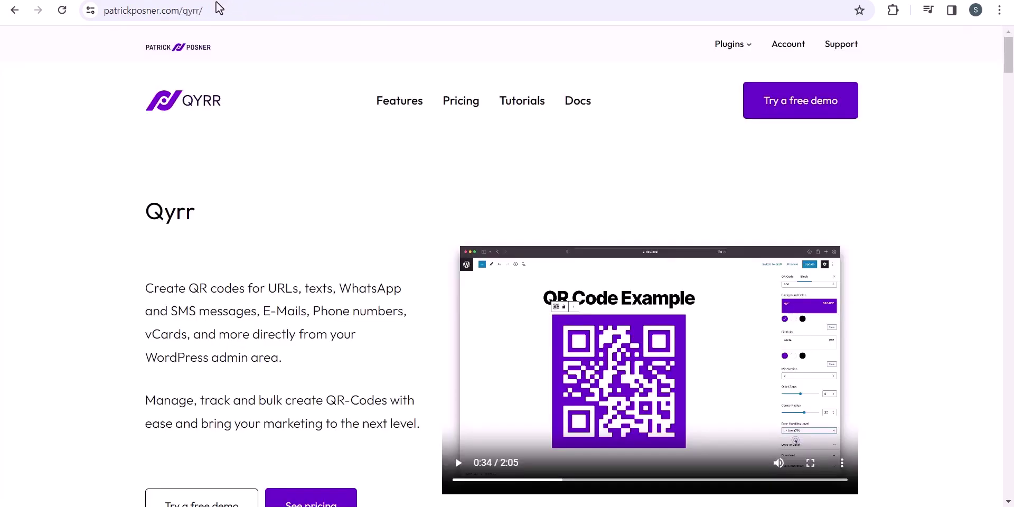
left_click(229, 16)
key("ctrl+c")
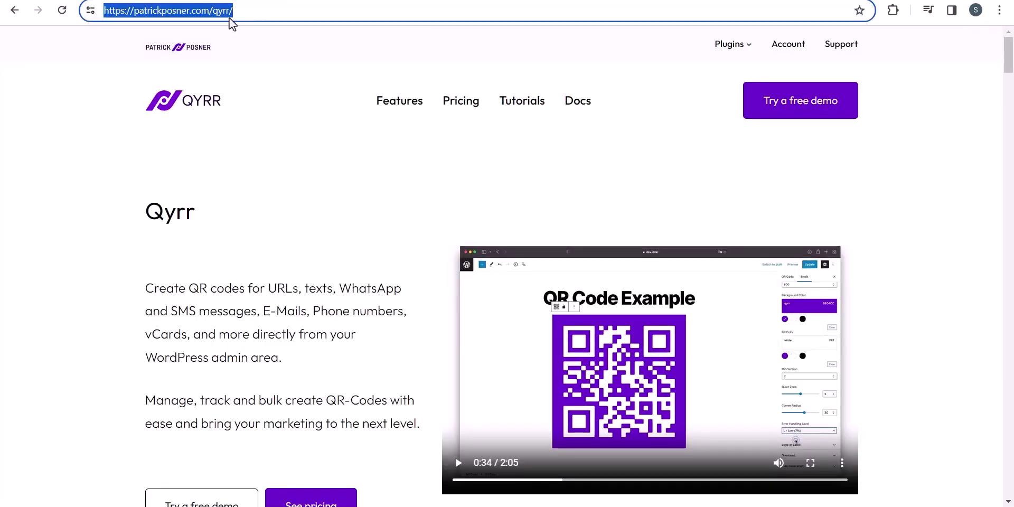
left_click(248, 2)
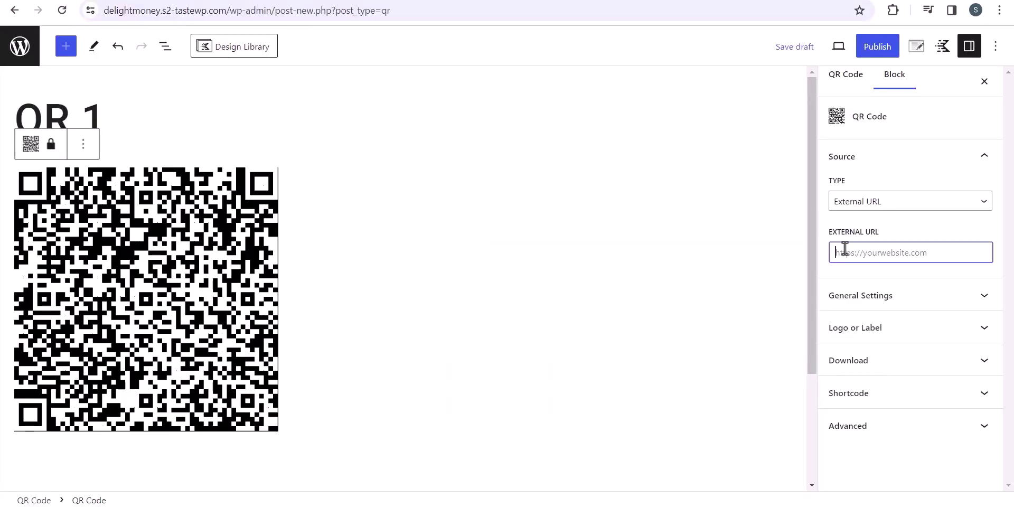
key("ctrl+v")
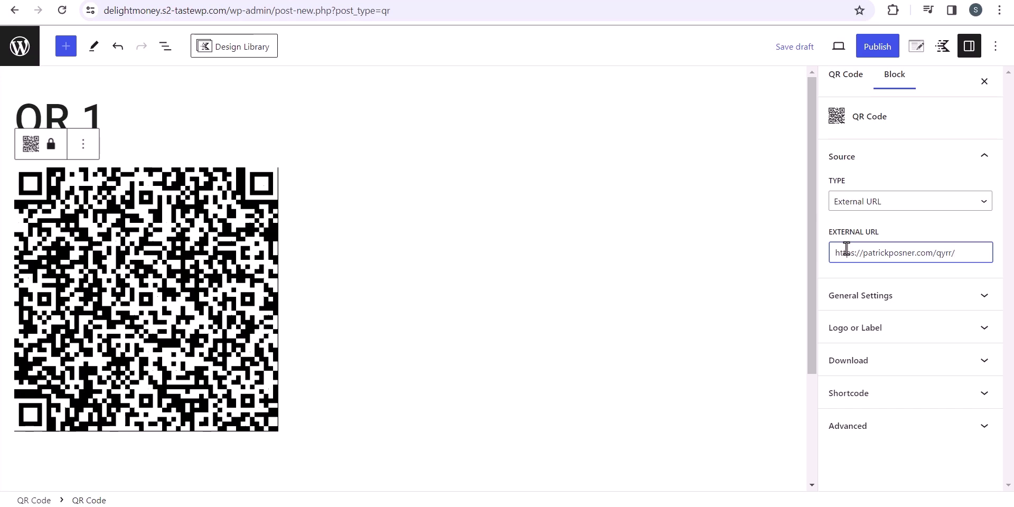
Set the QR code's background colour to near-black #1E1D21 with the custom colour picker.
left_click(875, 294)
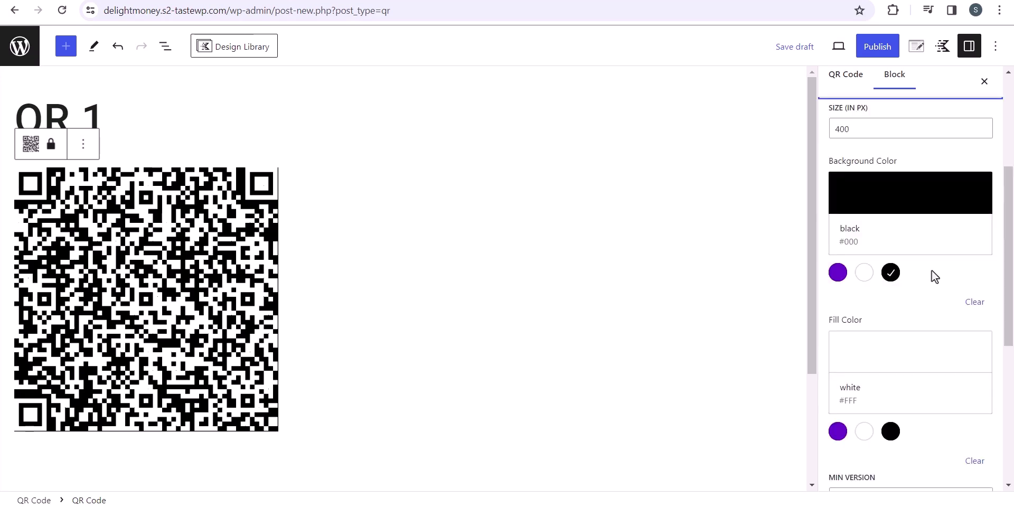
left_click(839, 275)
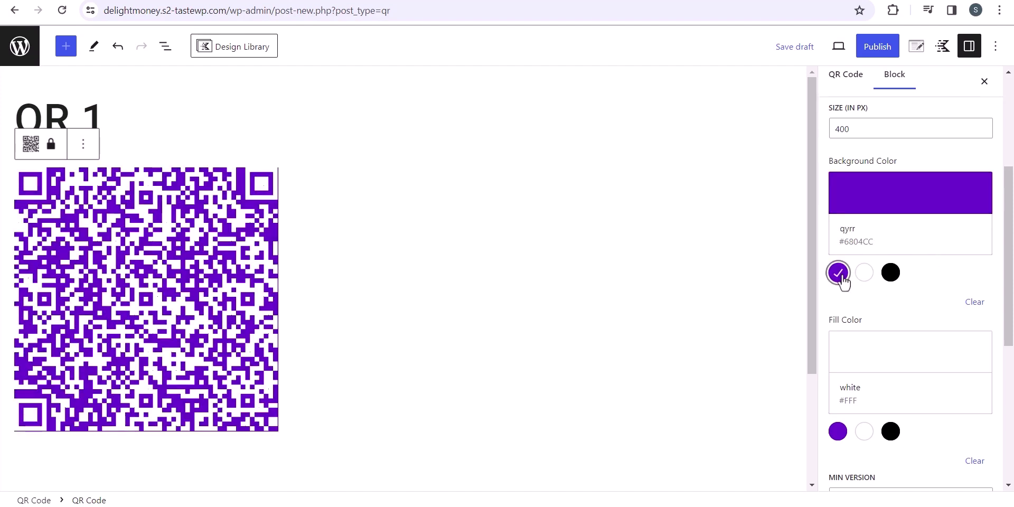
left_click(906, 211)
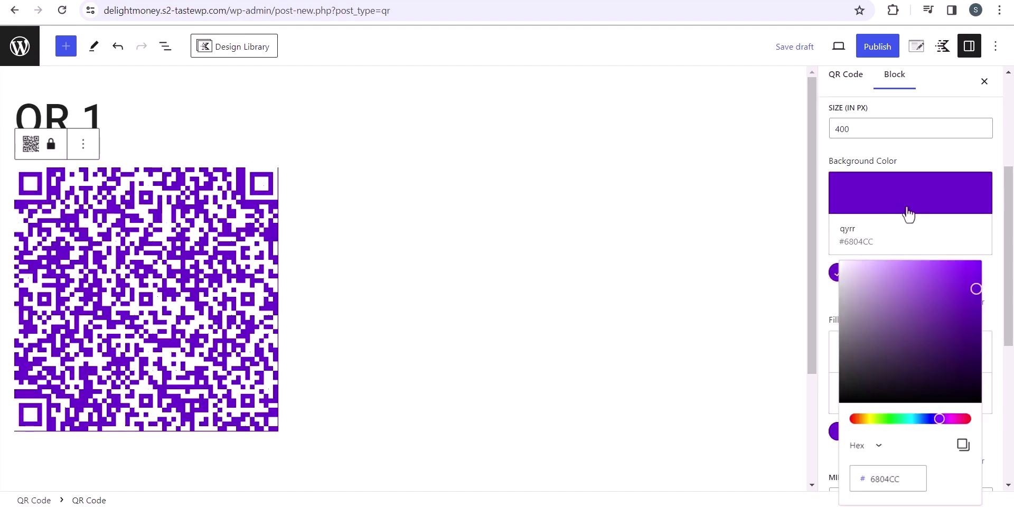
left_click(911, 418)
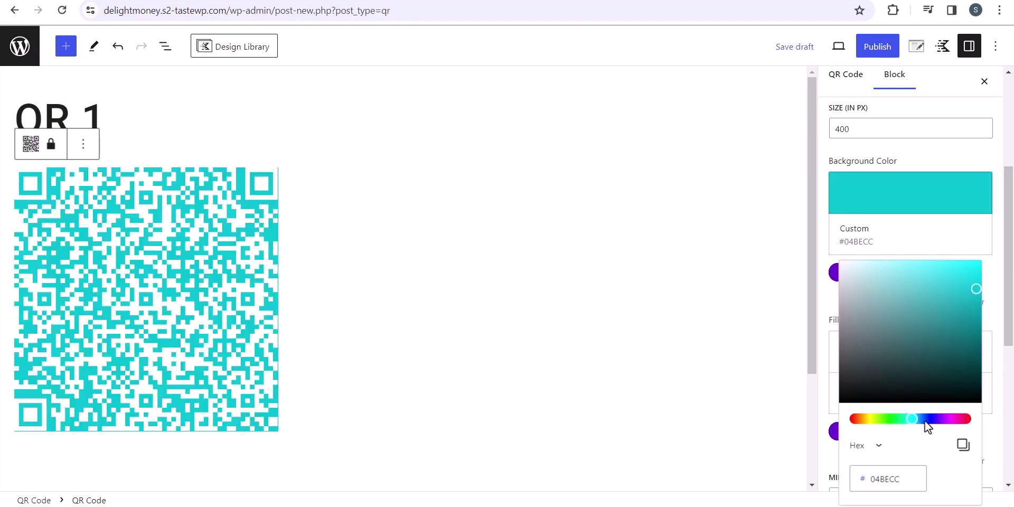
left_click(944, 419)
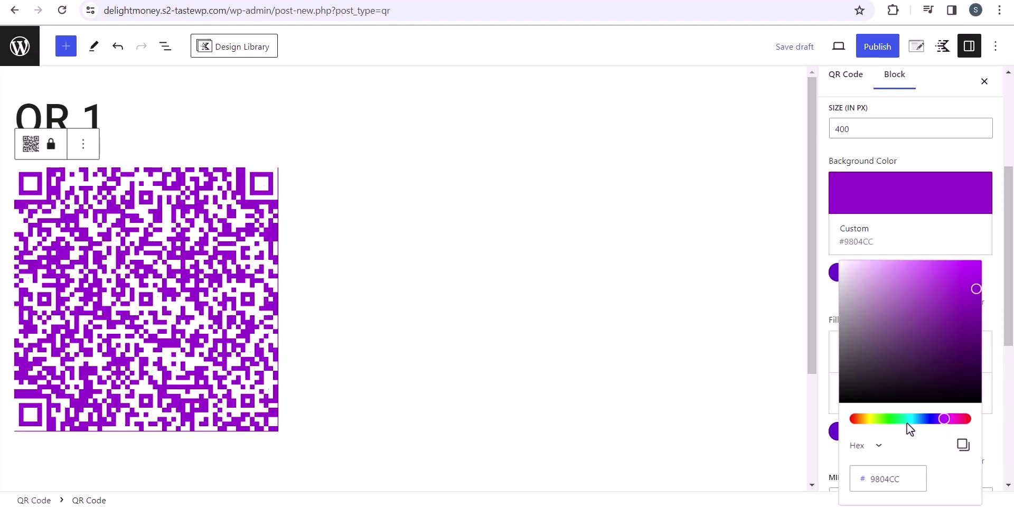
left_click(897, 419)
left_click(932, 418)
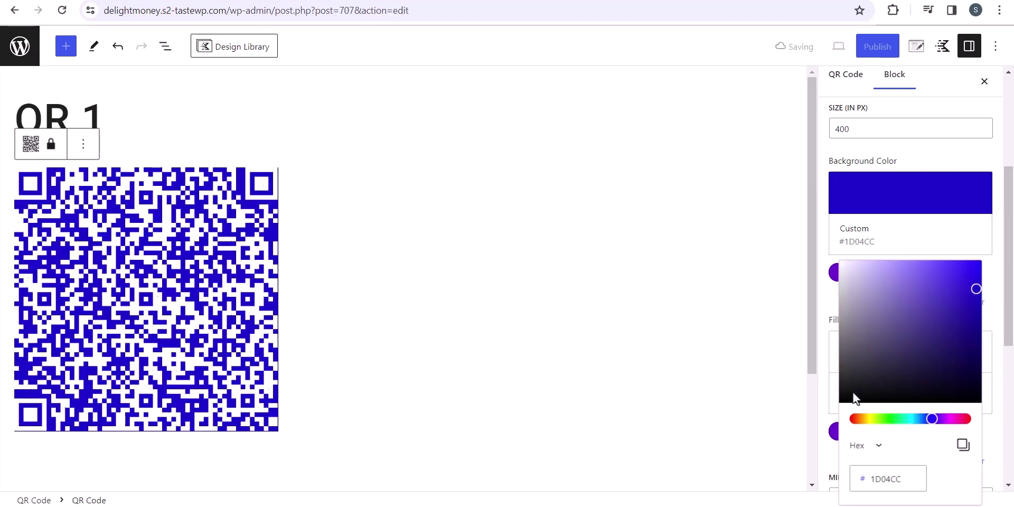
left_click(853, 396)
key("F5")
left_click(626, 94)
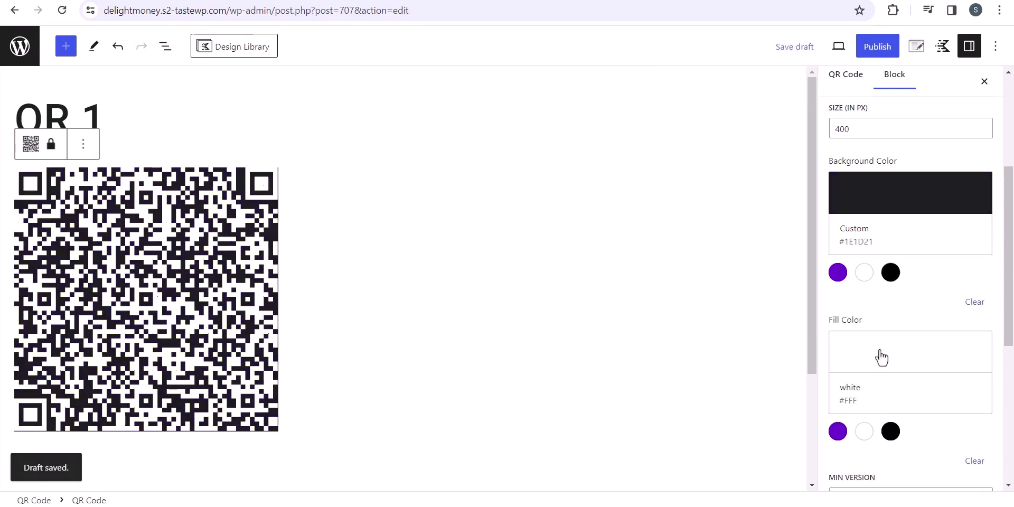
Change the QR code's fill colour to white #FFFFFF.
left_click(837, 431)
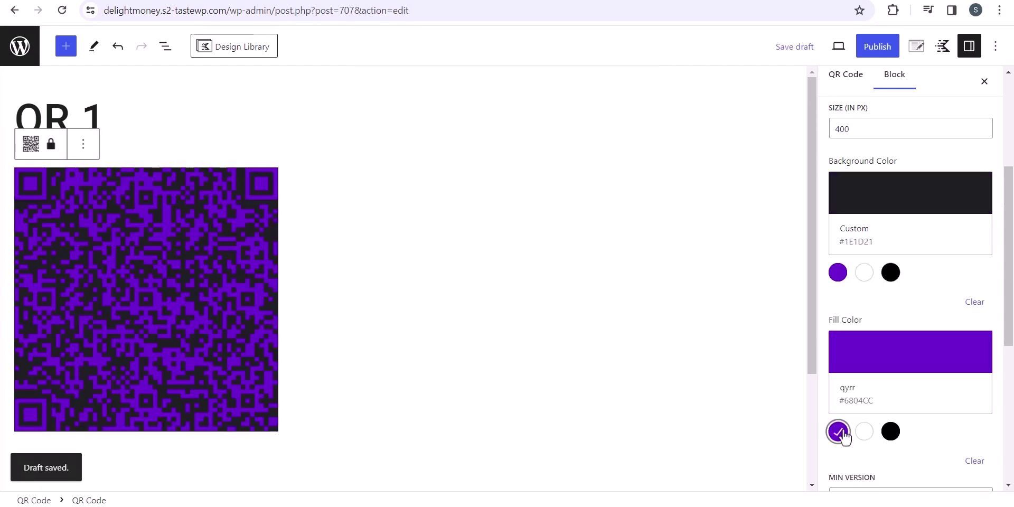
left_click(886, 362)
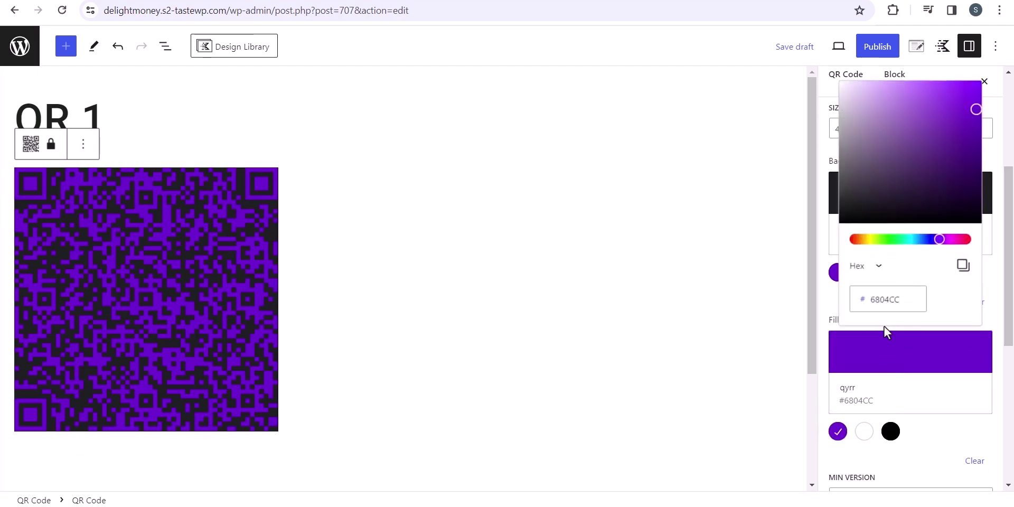
left_click(840, 84)
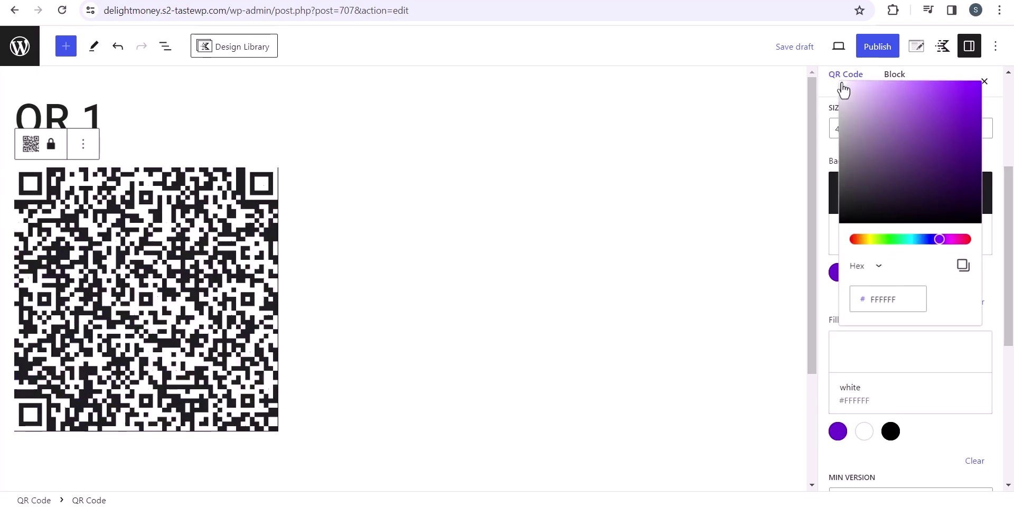
Close the colour picker and try Min Version 9 and 8 before setting it back to 10.
left_click(991, 324)
scroll(897, 338, "down", 5)
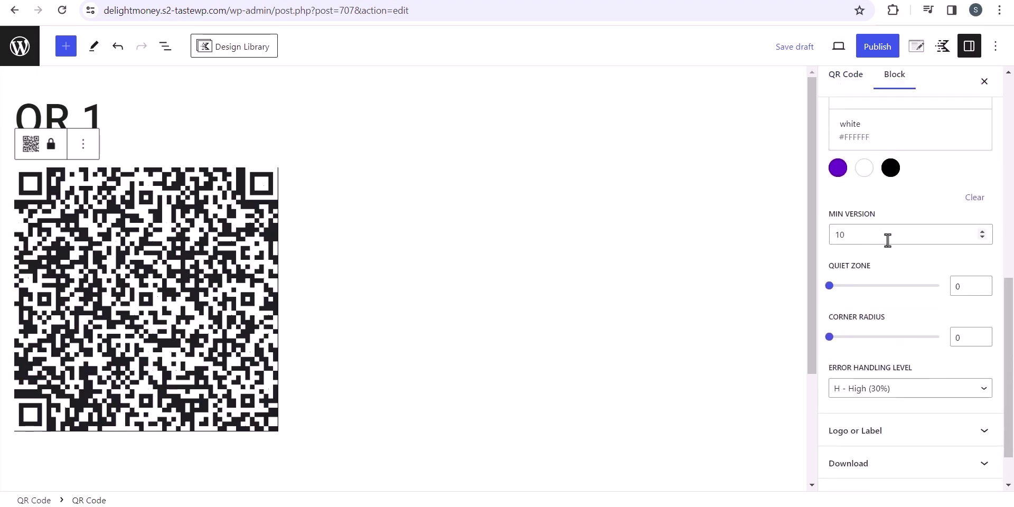
left_click(889, 238)
key("BackSpace")
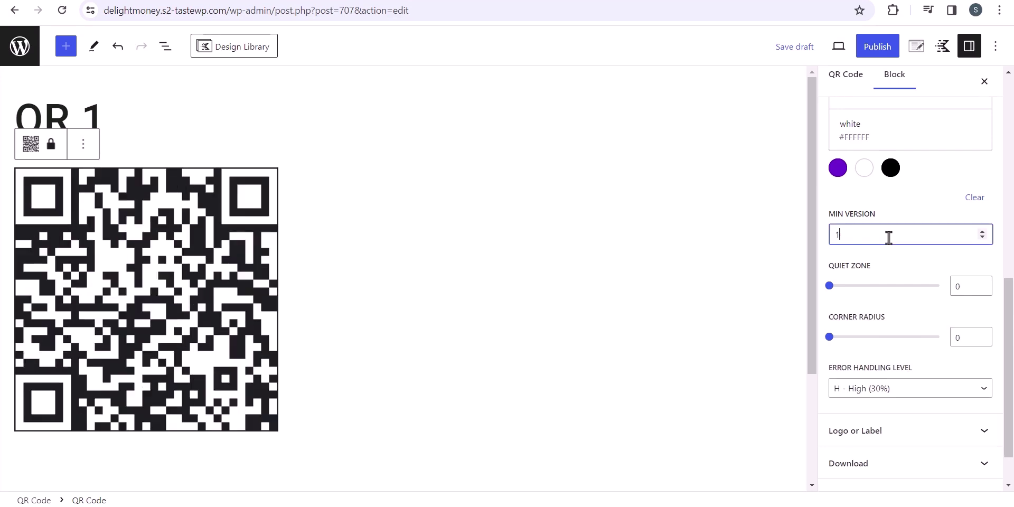
key("BackSpace")
type("9")
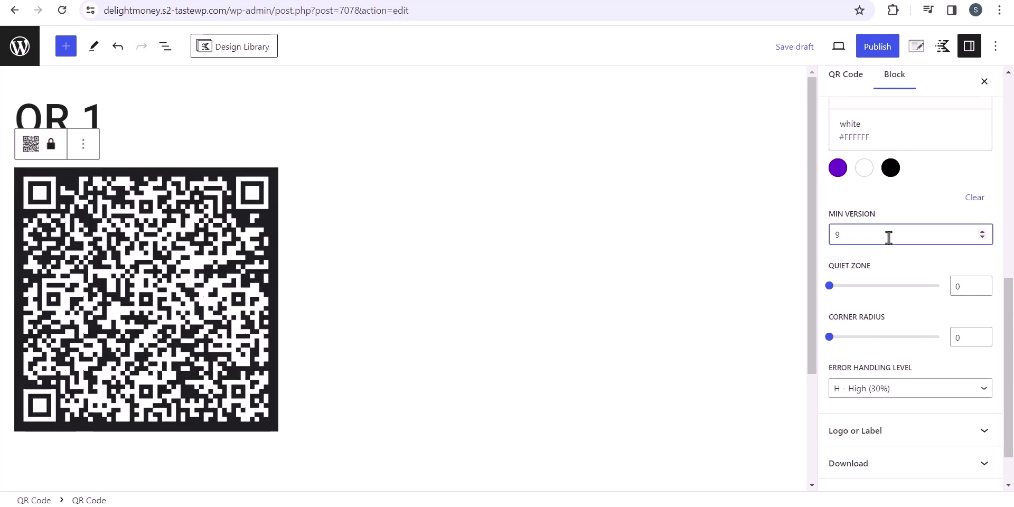
key("BackSpace")
type("8")
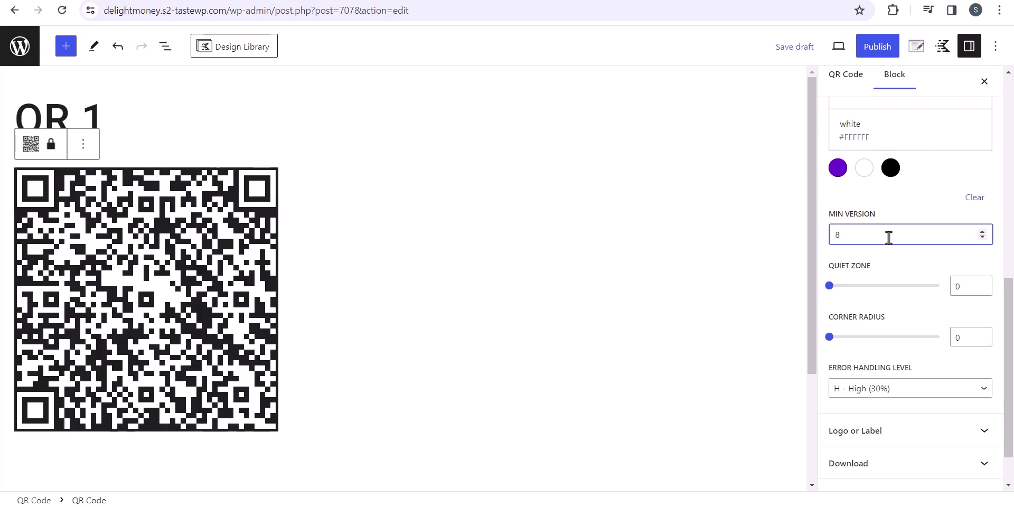
key("BackSpace")
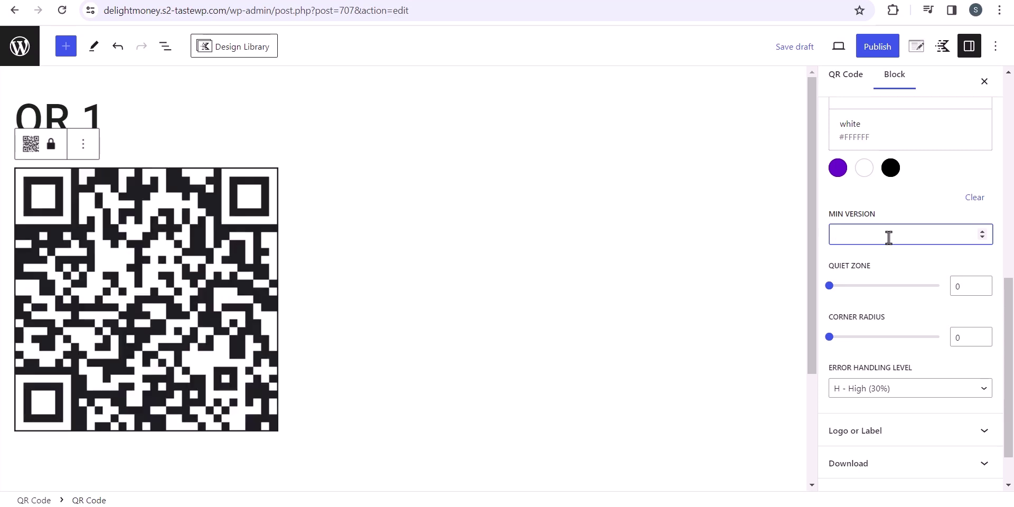
type("8")
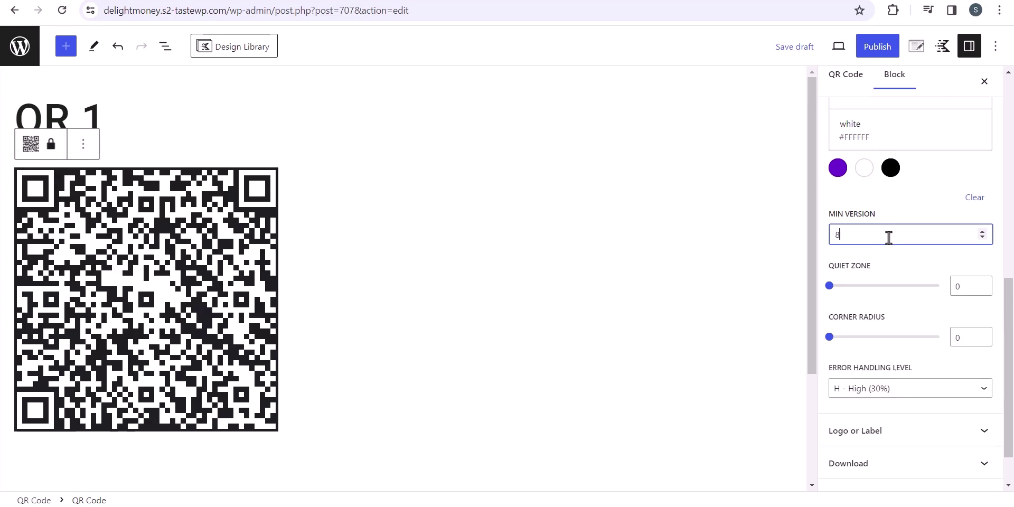
key("BackSpace")
type("10")
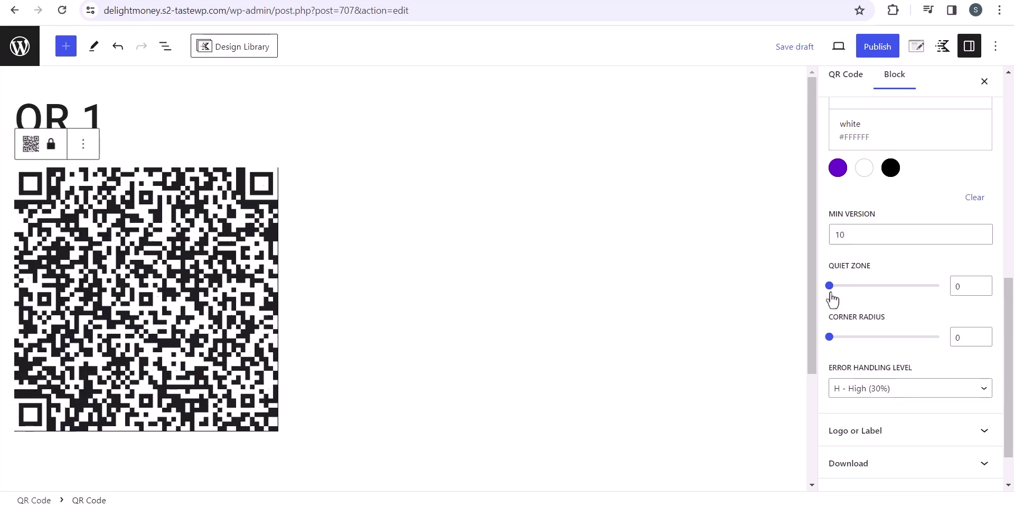
Leave Quiet Zone and Corner Radius at 0, keep error handling High (30%), and save the draft.
mouse_move(829, 285)
left_mouse_down()
mouse_move(938, 285)
mouse_move(830, 301)
left_mouse_up()
mouse_move(833, 340)
left_mouse_down()
mouse_move(958, 341)
mouse_move(830, 343)
left_mouse_up()
scroll(896, 316, "down", 1)
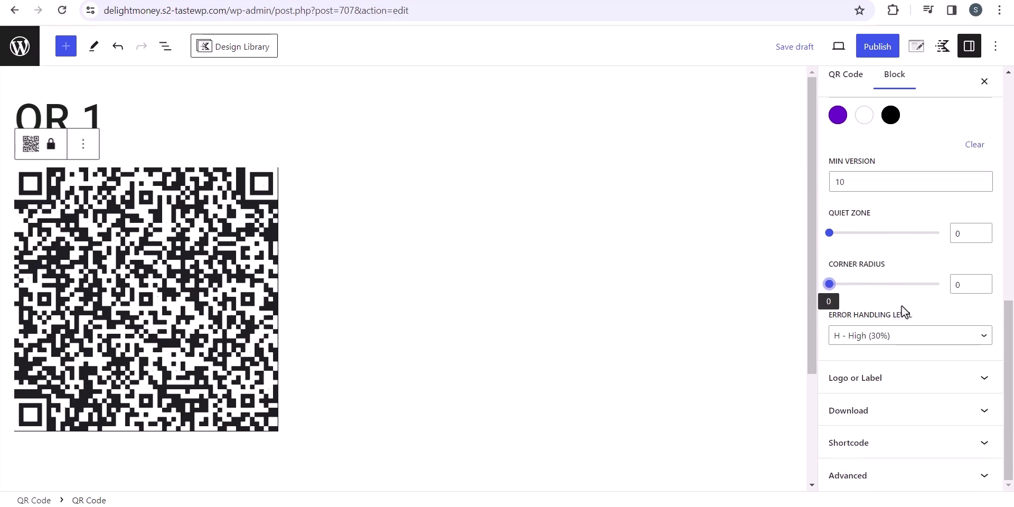
left_click(906, 335)
left_click(906, 336)
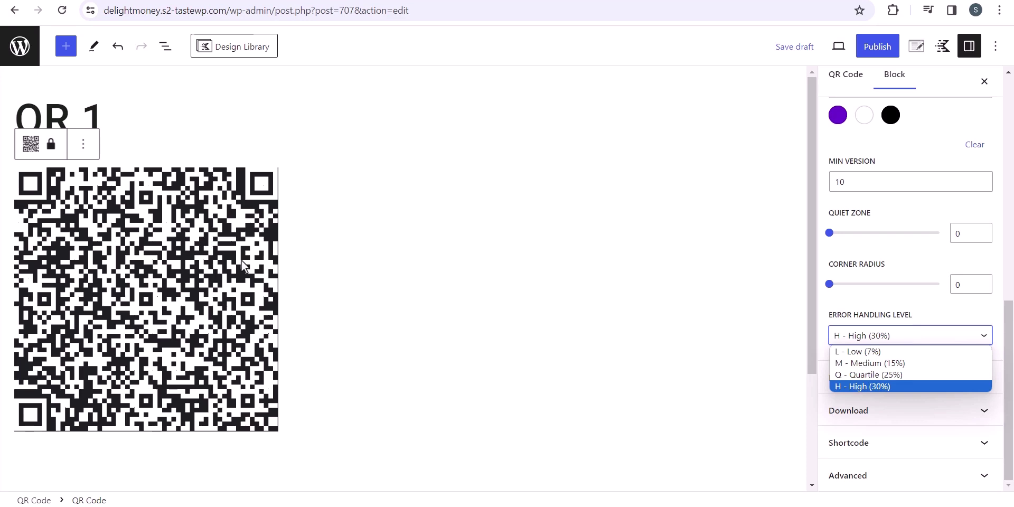
key("ctrl+s")
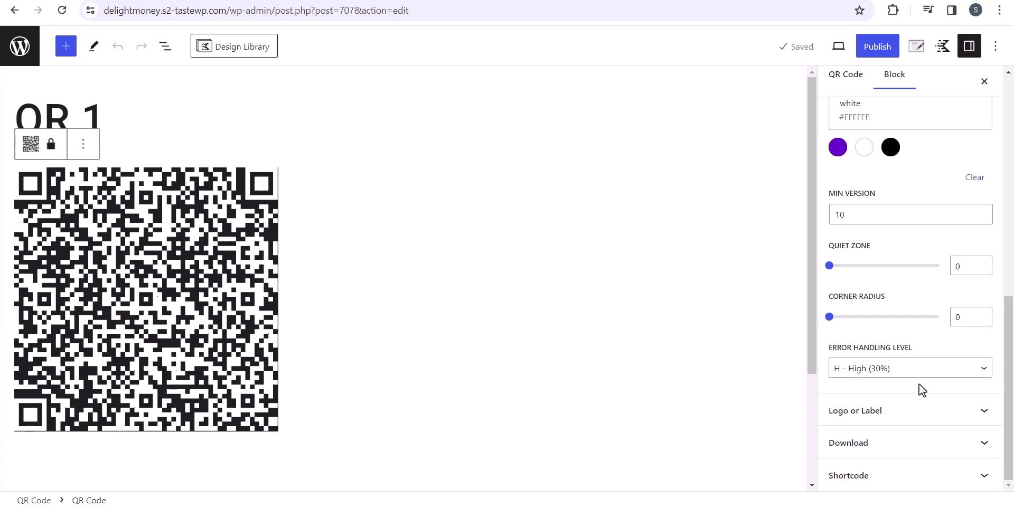
Upload 'Youtube icon.png' as the QR code's centre logo and publish the post.
left_click(918, 414)
scroll(921, 432, "down", 3)
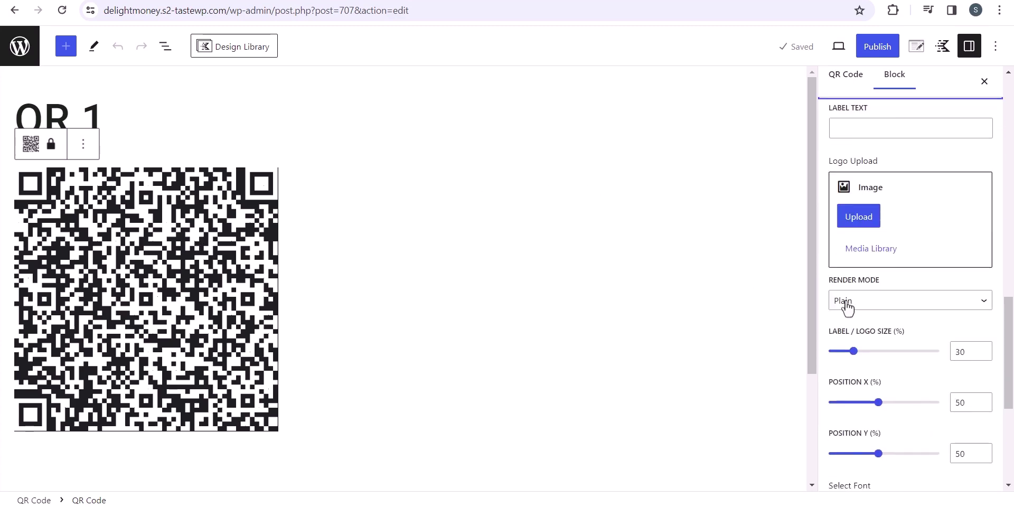
scroll(930, 243, "up", 1)
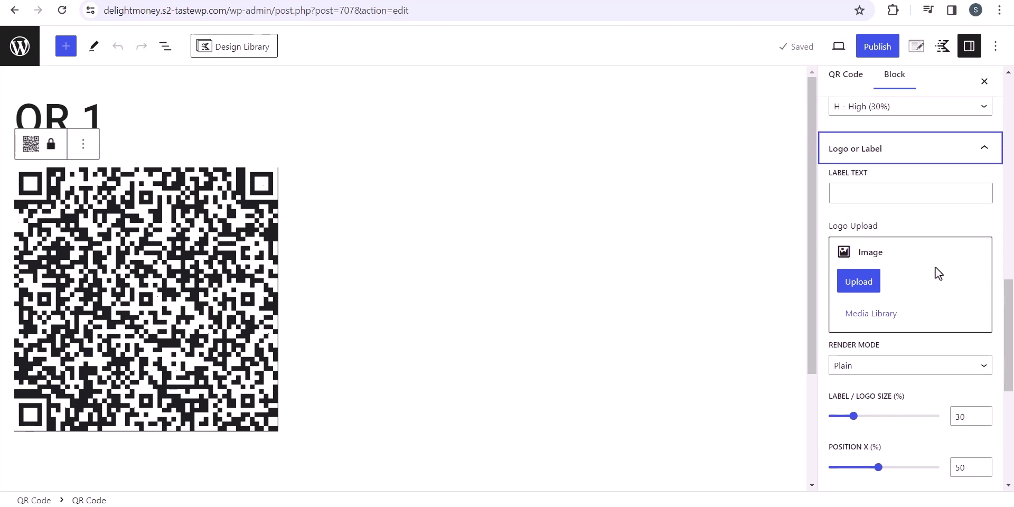
left_click(881, 201)
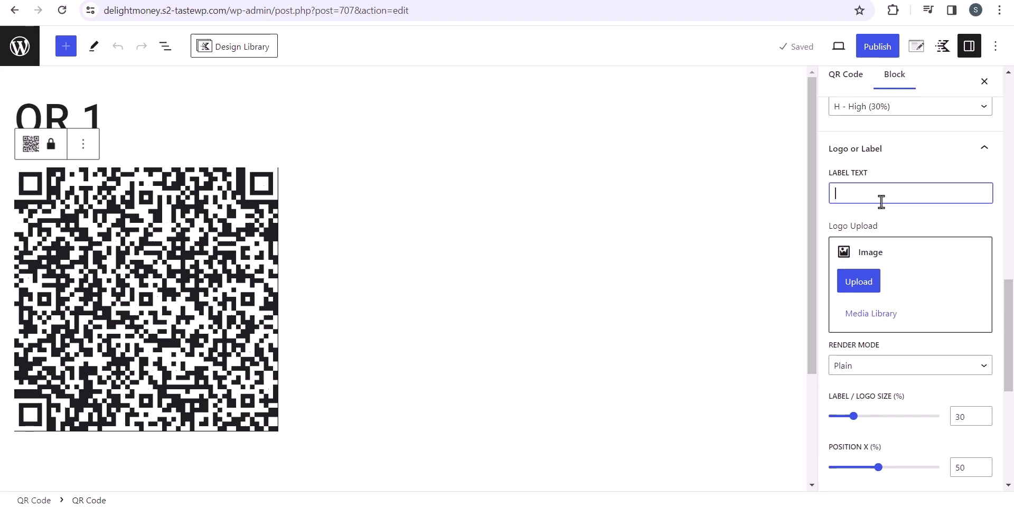
left_click(860, 283)
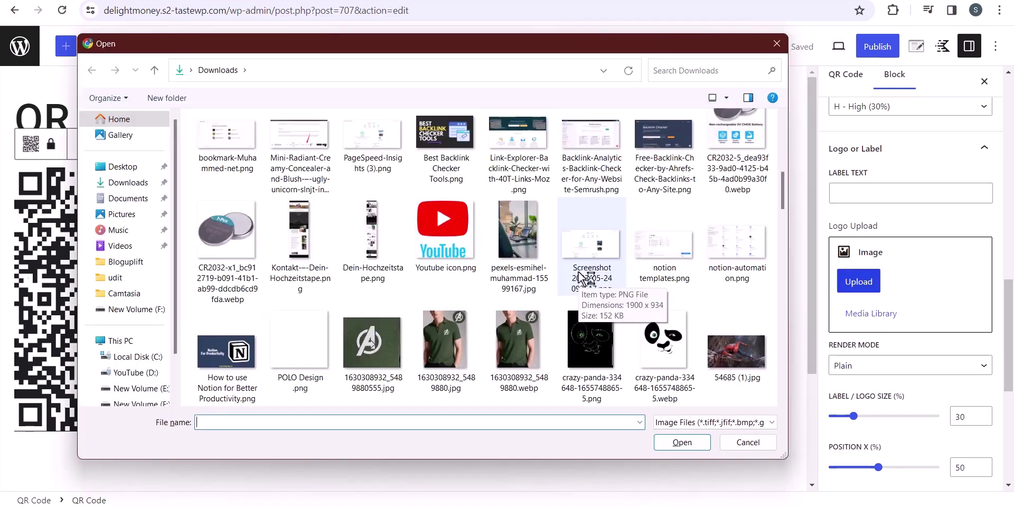
left_click(435, 220)
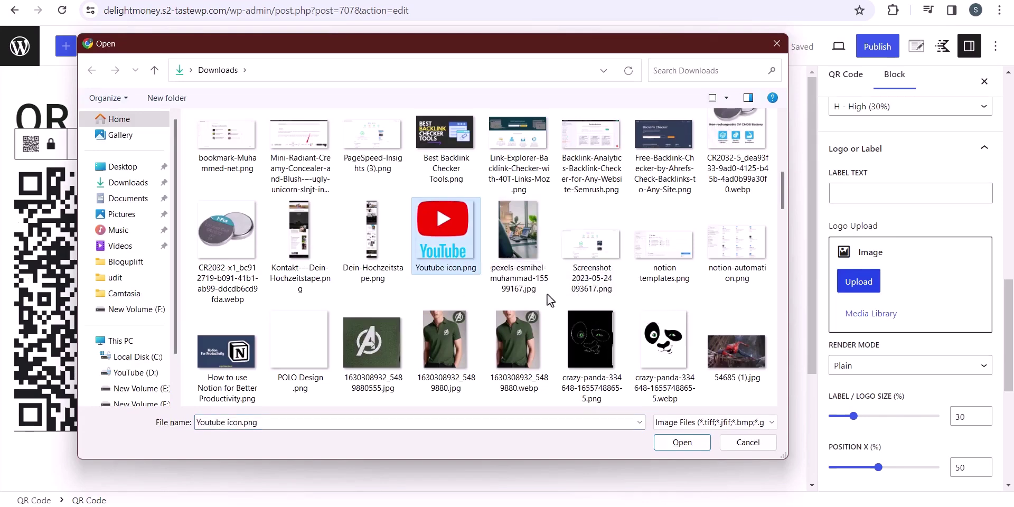
left_click(680, 441)
left_click(874, 48)
left_click(874, 47)
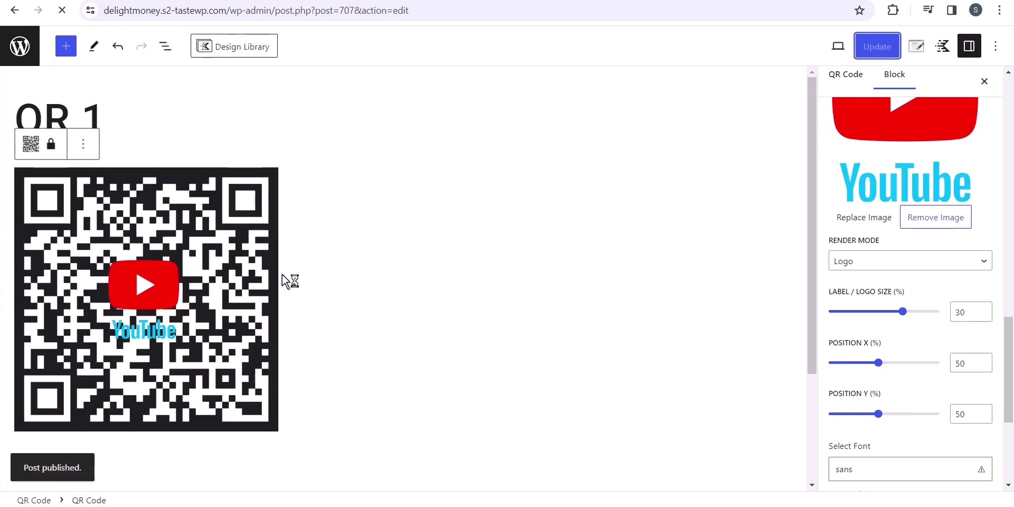
Shrink the YouTube logo to 17% and set its Position X back to 50.
scroll(902, 215, "down", 4)
scroll(910, 218, "up", 1)
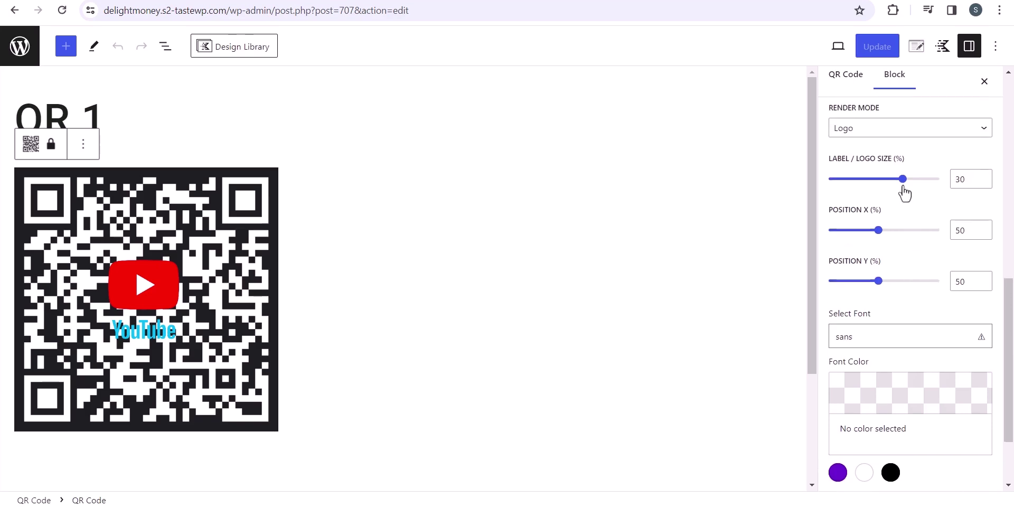
left_click_drag(903, 181, 855, 181)
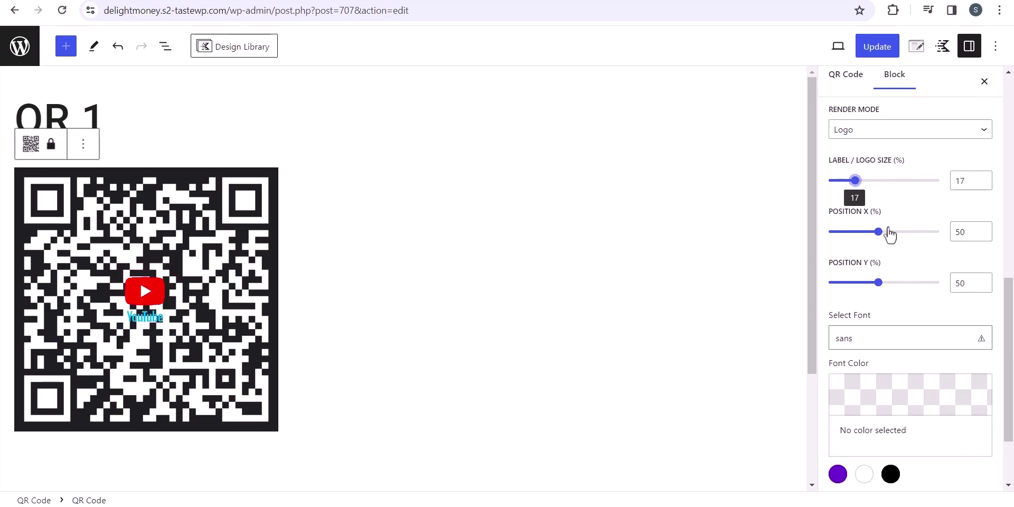
left_click_drag(880, 238, 858, 233)
left_click(963, 232)
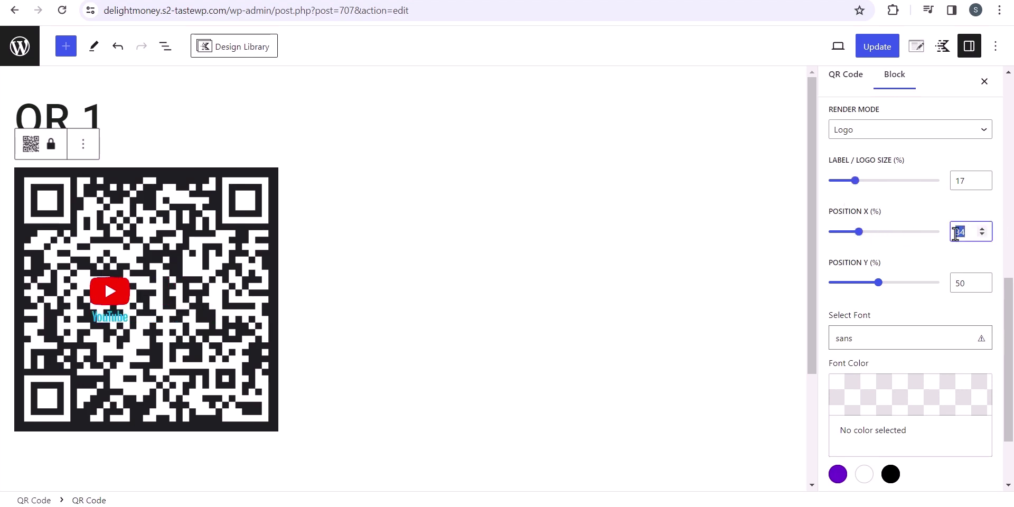
type("50")
Download the QR code as qr-code.png and view it in the image viewer.
scroll(896, 338, "down", 2)
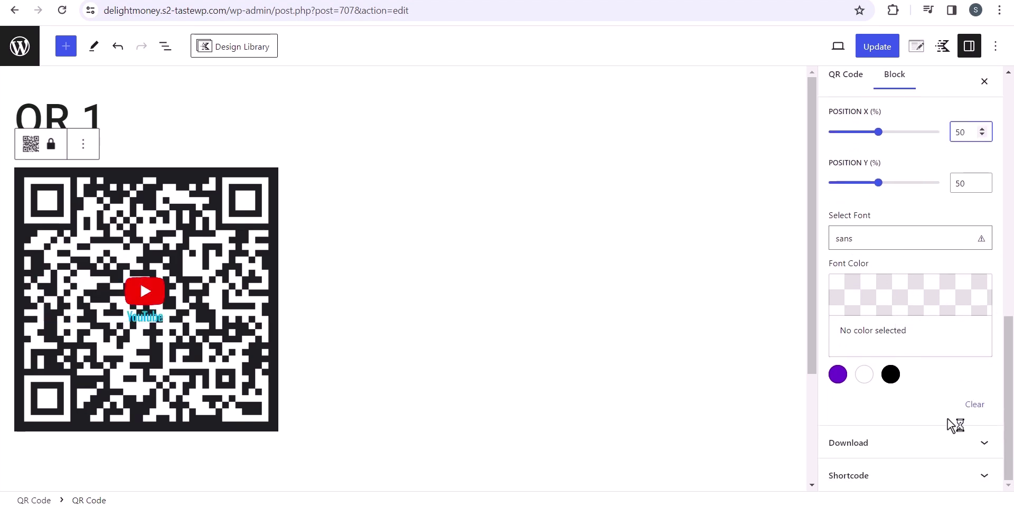
left_click(938, 443)
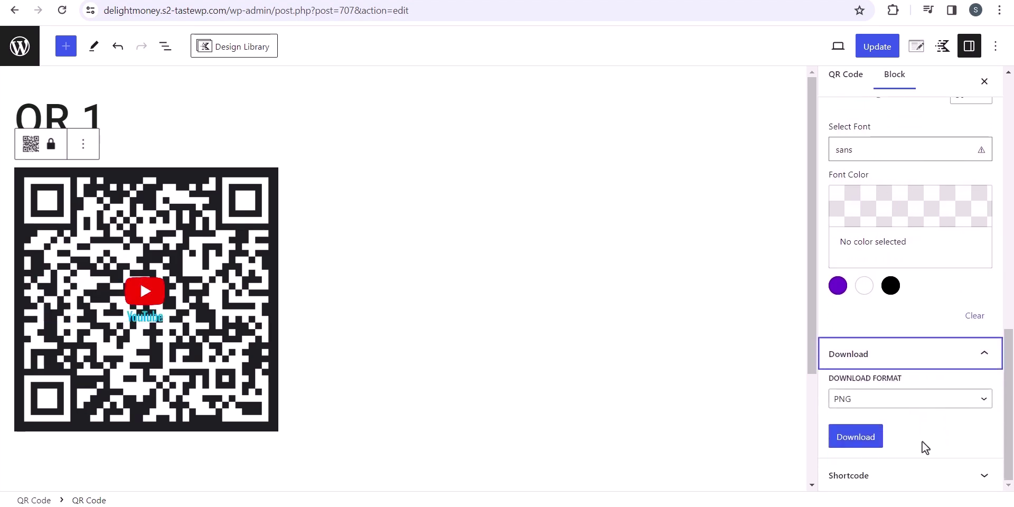
scroll(923, 445, "down", 1)
left_click(869, 445)
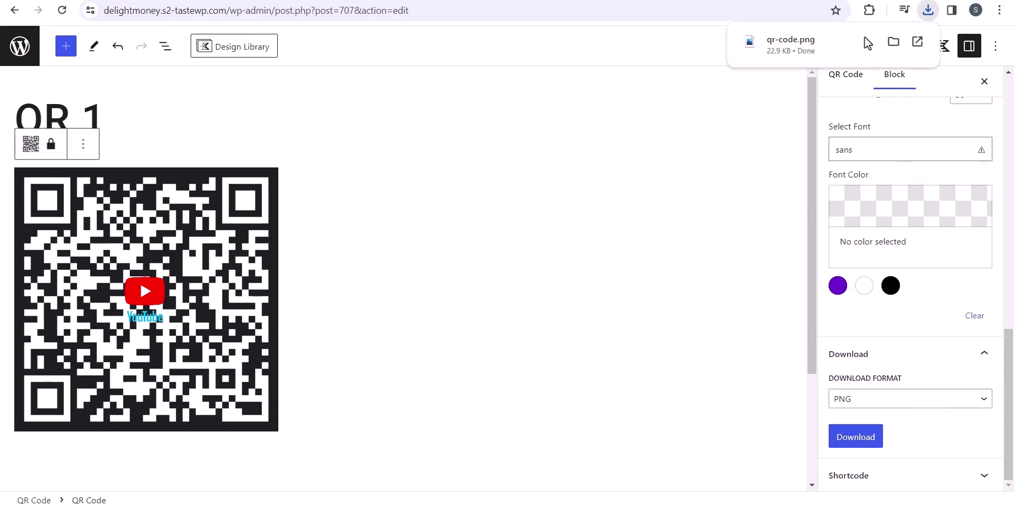
left_click(872, 41)
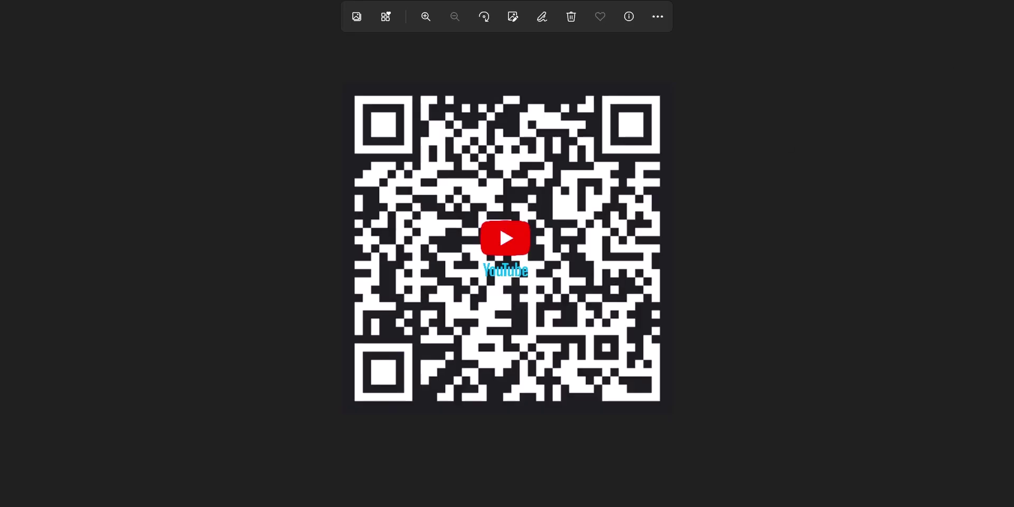
key("alt+F4")
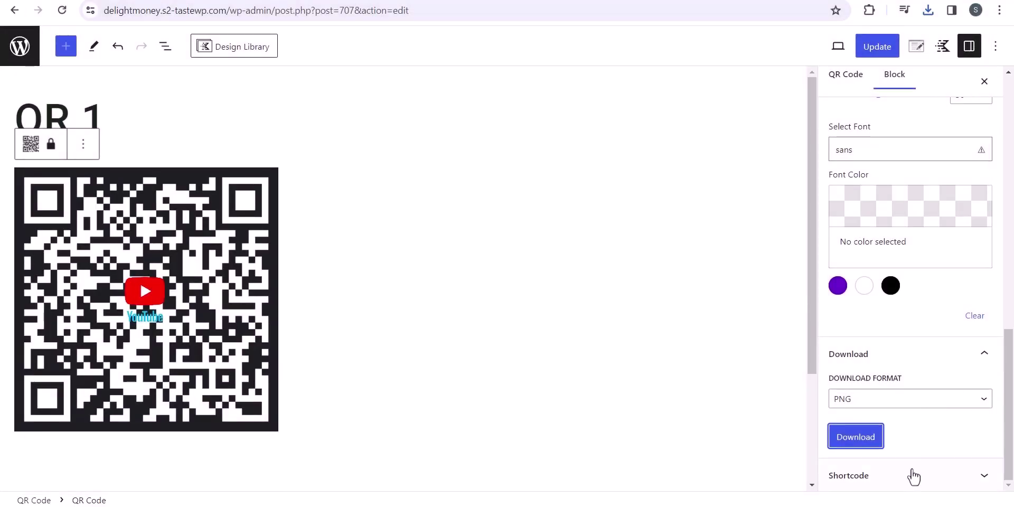
Copy the QR code's shortcode and update QR 1 to save the changes.
left_click(913, 475)
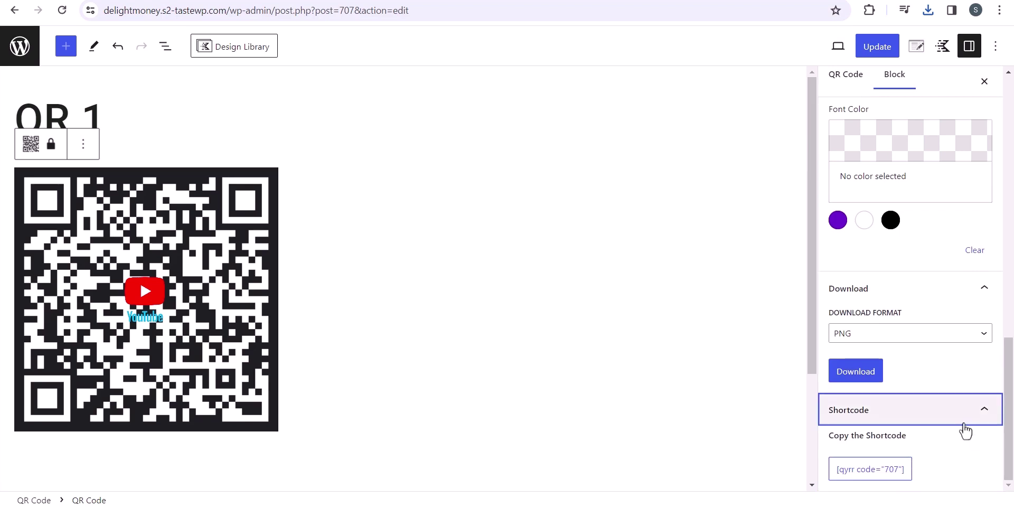
left_click(880, 471)
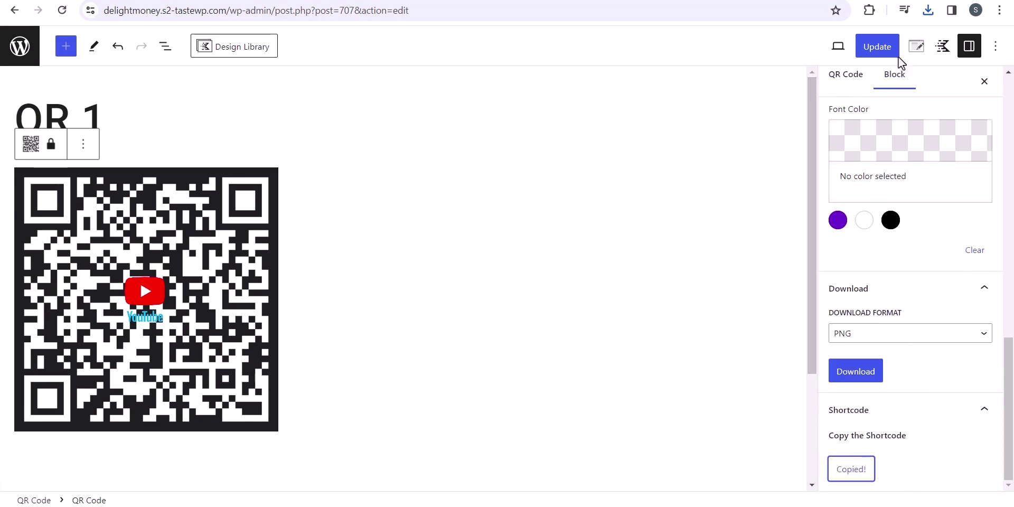
left_click(875, 46)
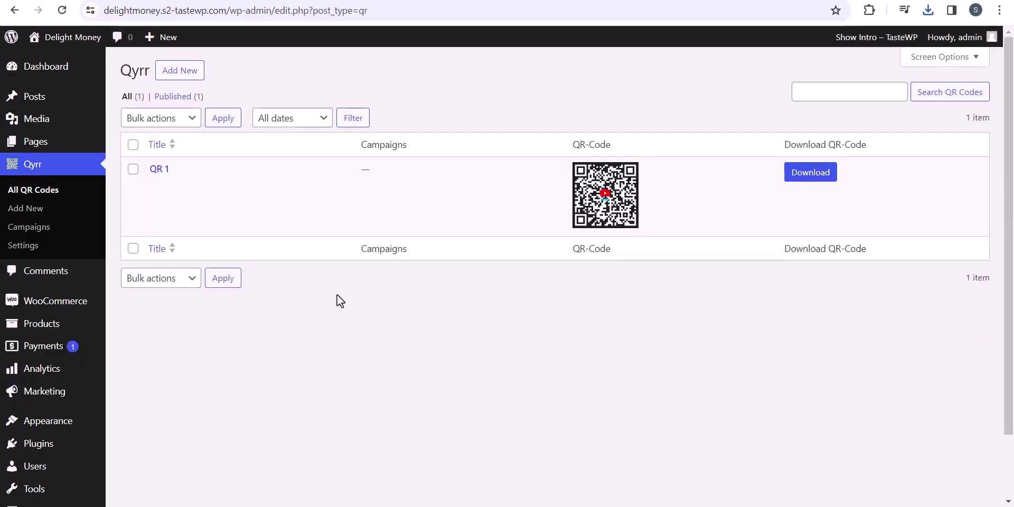
Start a new post, add a QR Code Selector block set to QR 1, then remove it.
left_click(55, 109)
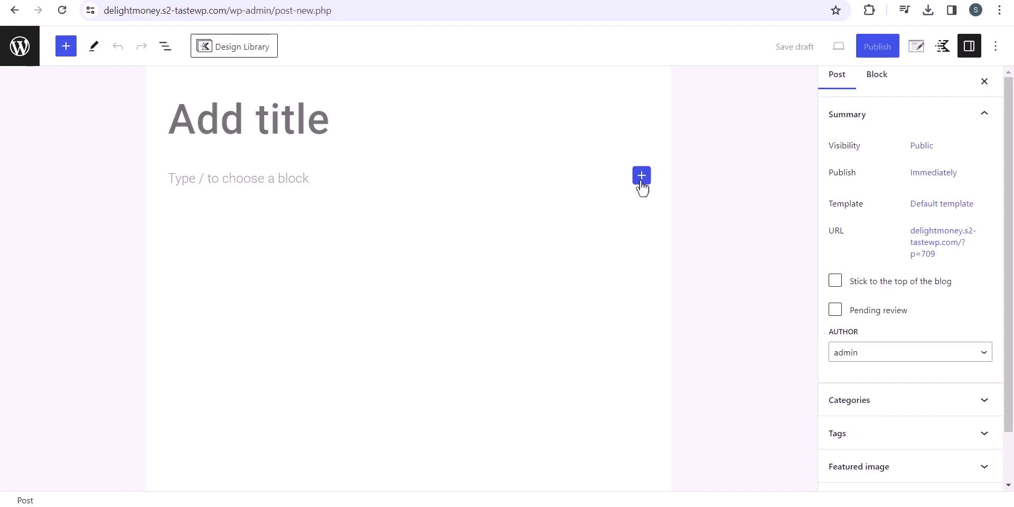
left_click(641, 180)
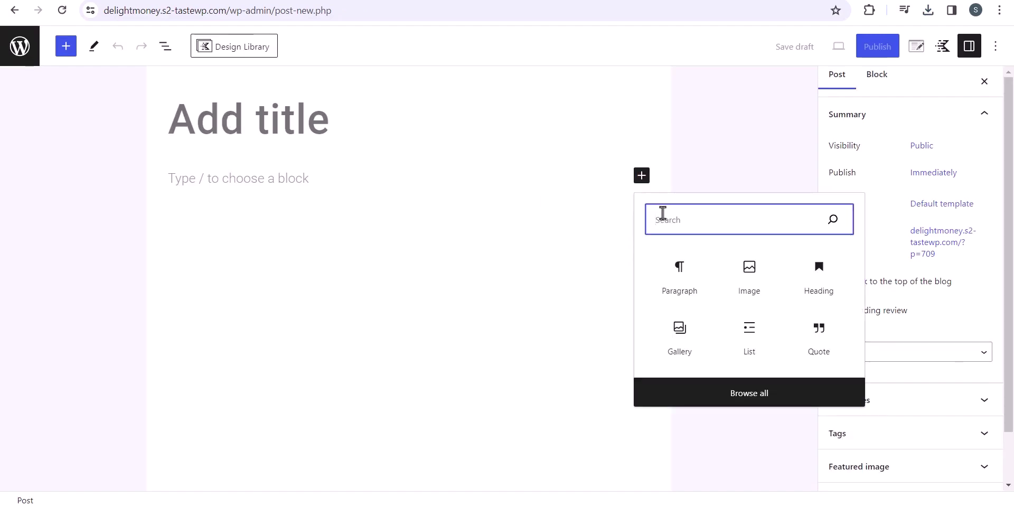
type("qr")
left_click(676, 284)
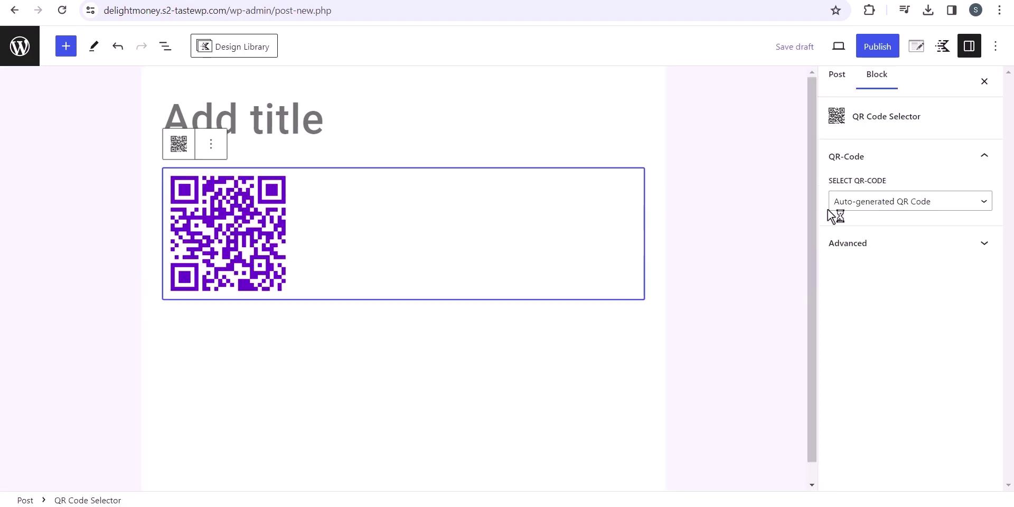
left_click(850, 205)
left_click(858, 229)
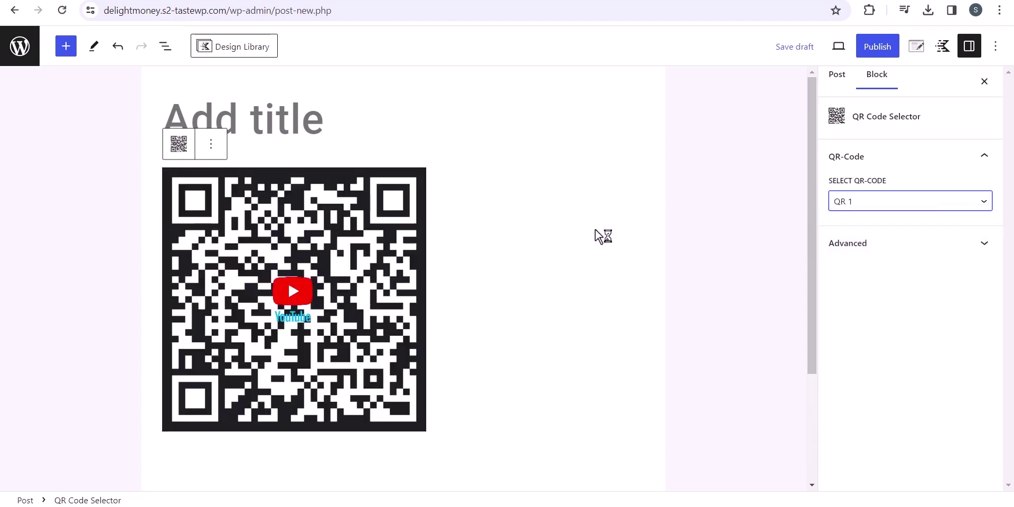
left_click(451, 198)
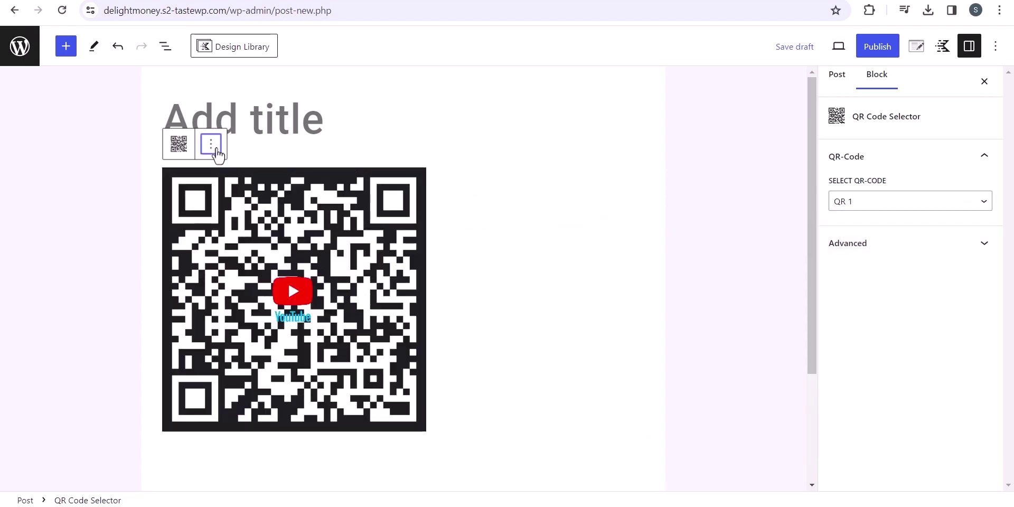
left_click(217, 151)
left_click(235, 400)
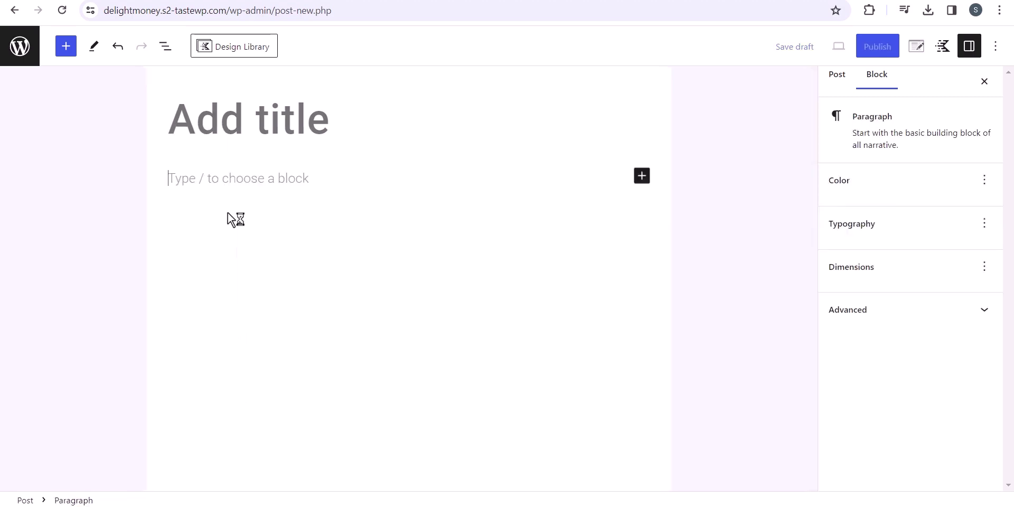
Paste the [qyrr code="707"] shortcode, publish the post and view it live.
right_click(216, 174)
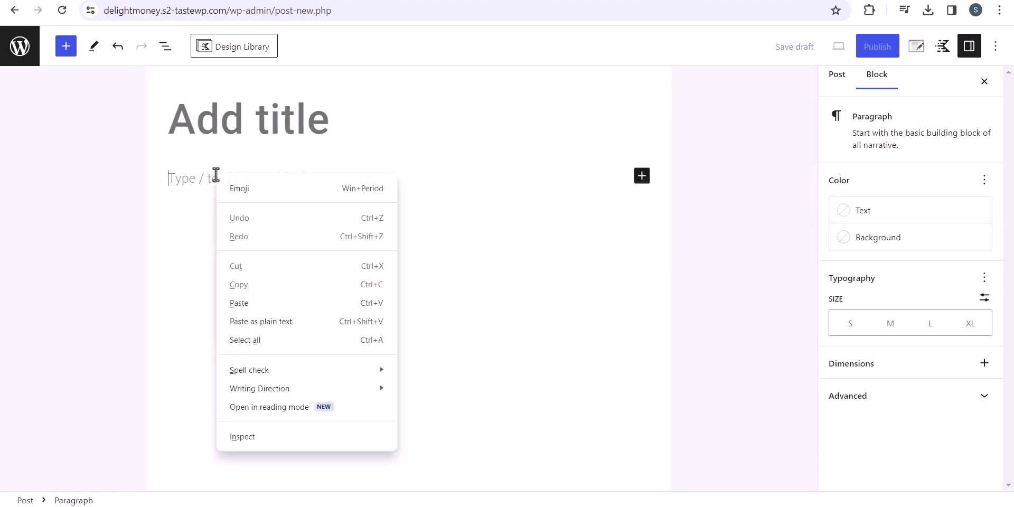
left_click(243, 304)
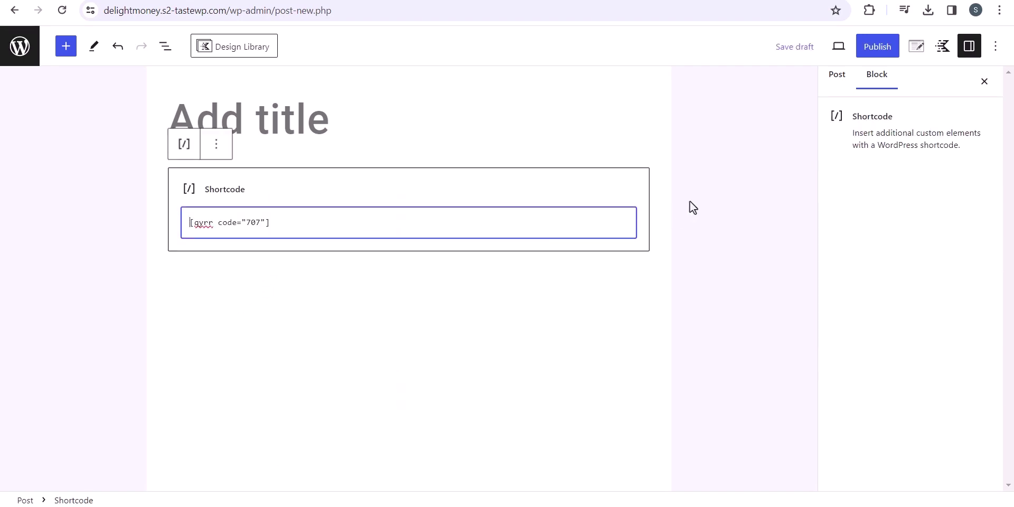
left_click(707, 187)
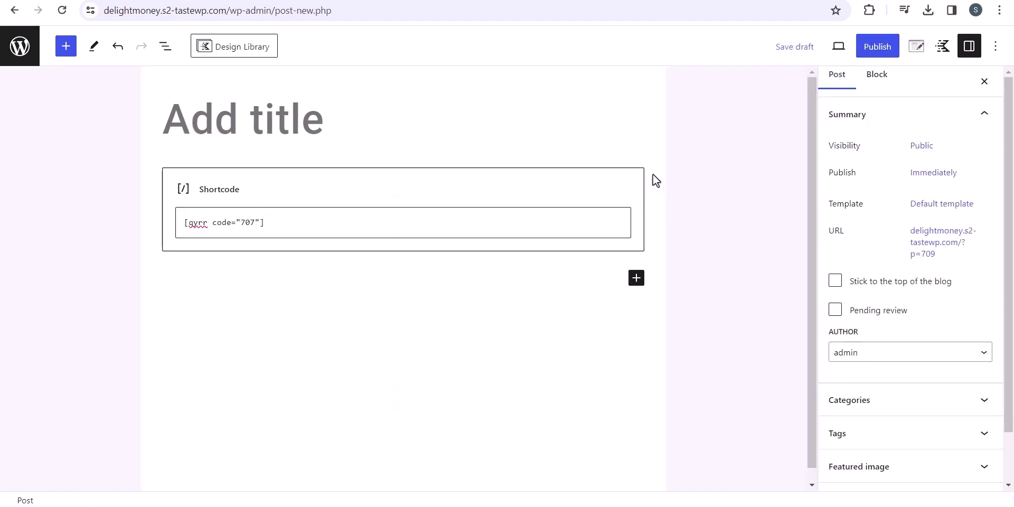
left_click(880, 46)
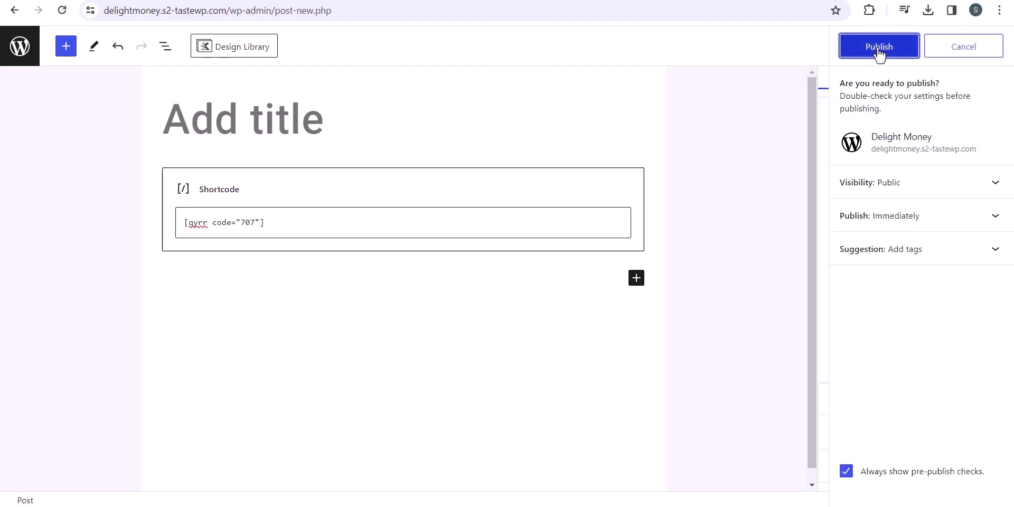
left_click(876, 47)
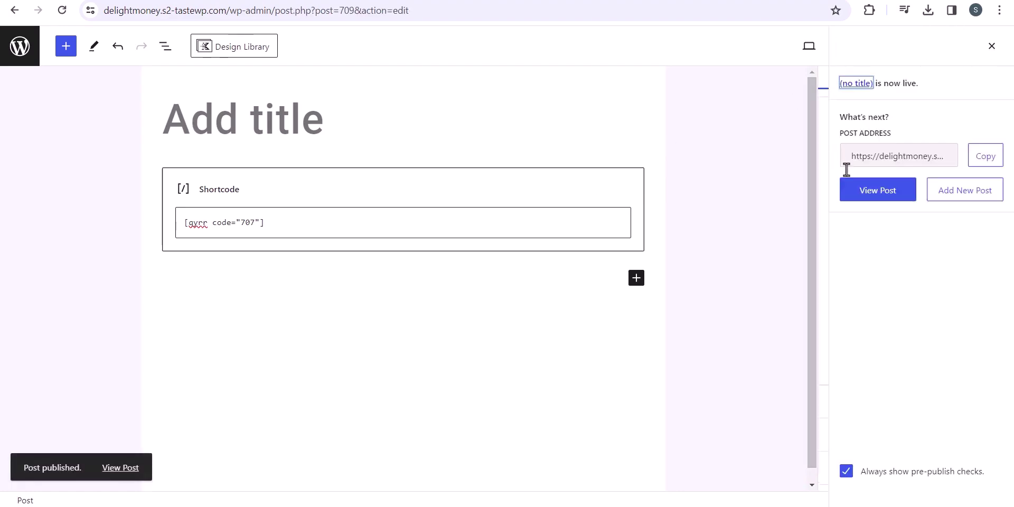
left_click(864, 193)
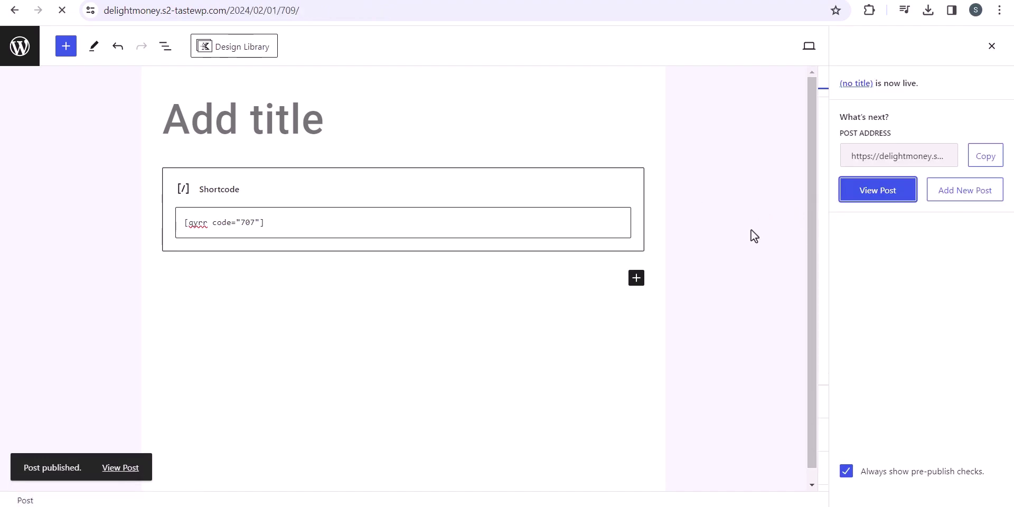
Scroll through the published post to inspect the YouTube-logo QR code, then return to the top.
scroll(651, 296, "down", 7)
scroll(526, 223, "up", 2)
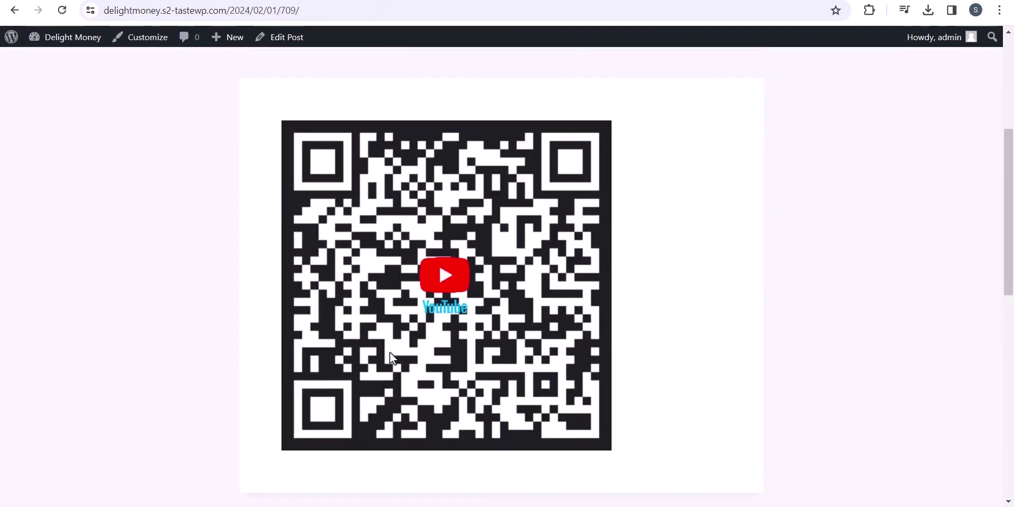
scroll(666, 249, "down", 9)
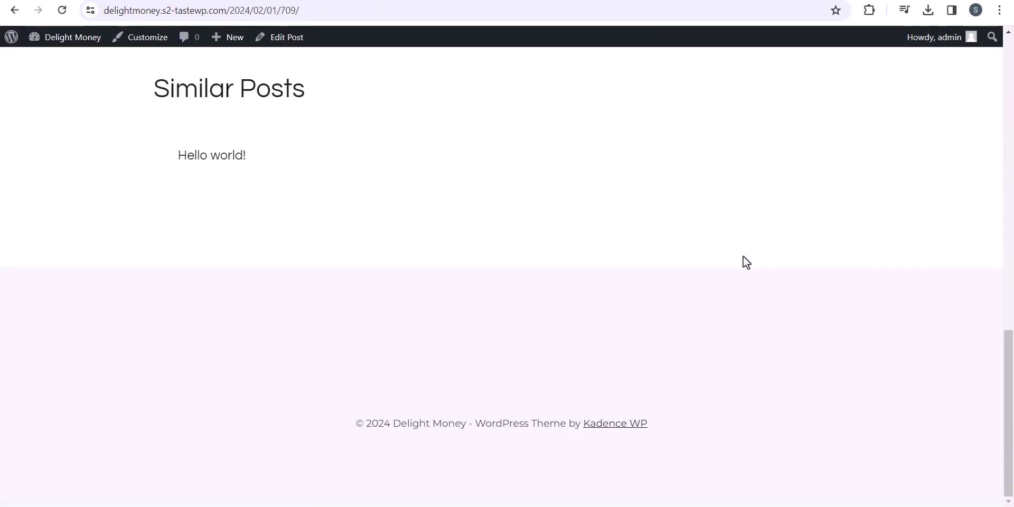
scroll(742, 267, "up", 5)
scroll(762, 262, "up", 10)
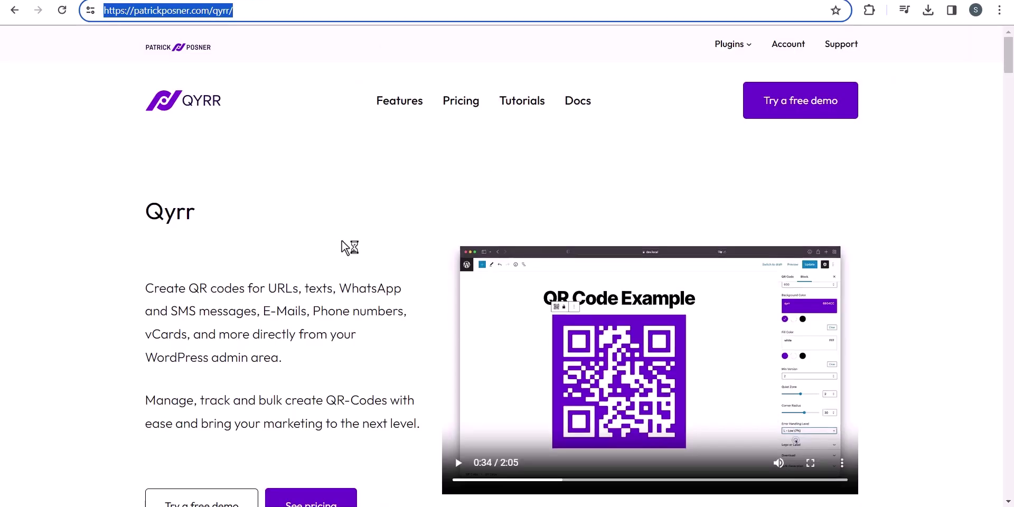
Scroll the Qyrr page down to the Free vs. Pro table listing SVG export and bulk generation.
scroll(349, 247, "down", 10)
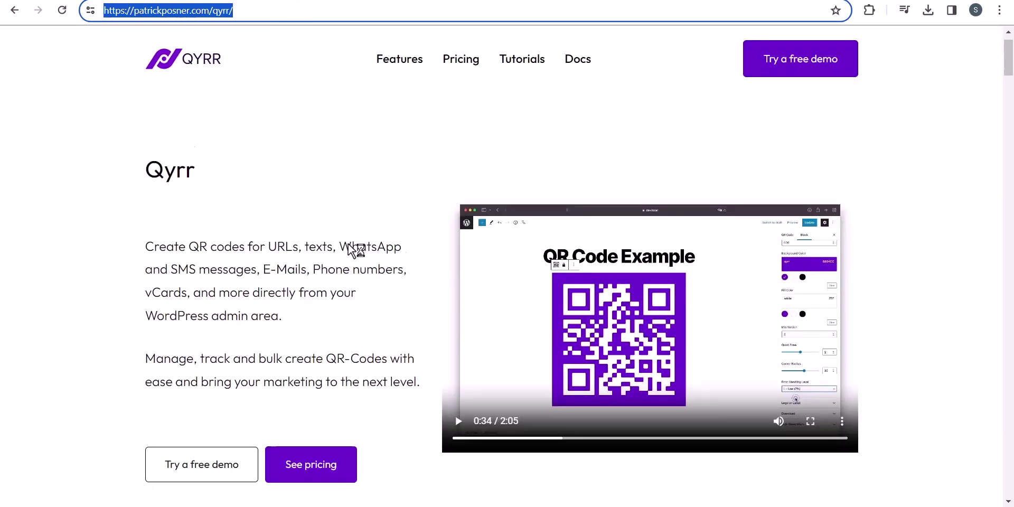
scroll(376, 253, "down", 6)
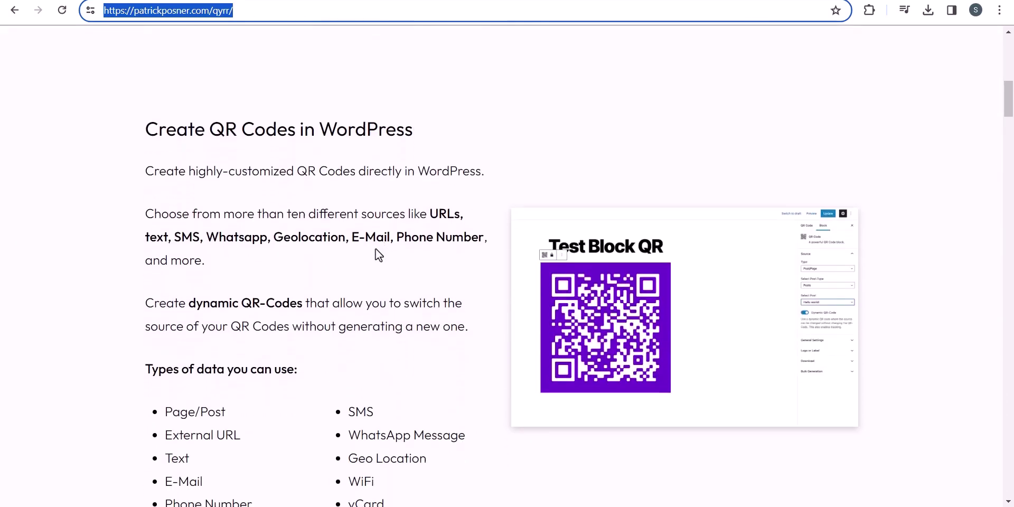
left_click_drag(1006, 114, 1010, 295)
scroll(970, 286, "down", 6)
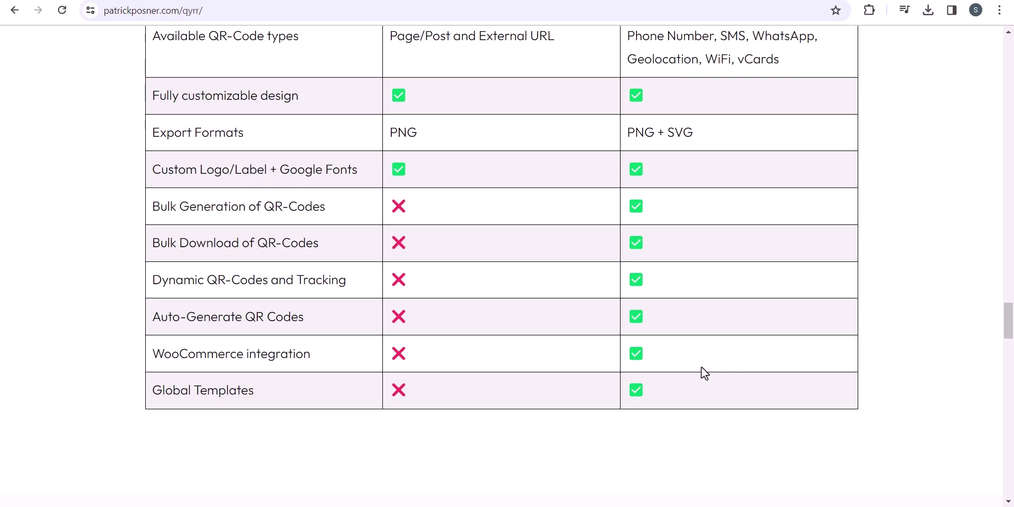
scroll(982, 380, "up", 3)
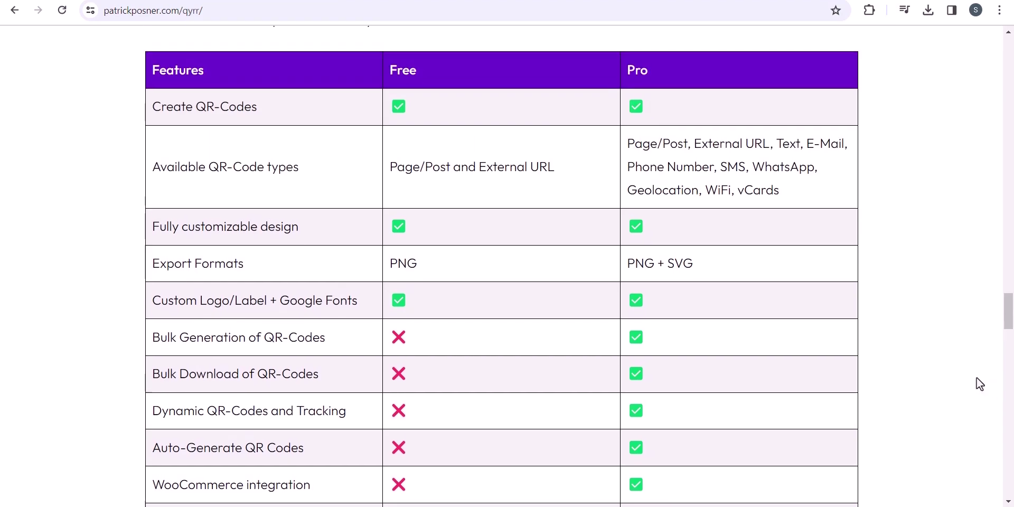
left_click_drag(1009, 319, 1010, 108)
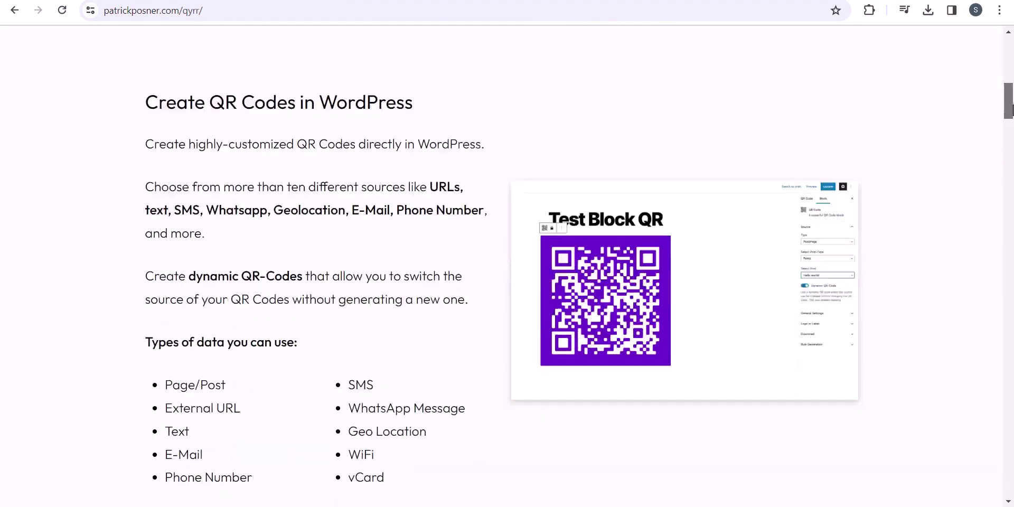
scroll(1011, 108, "down", 2)
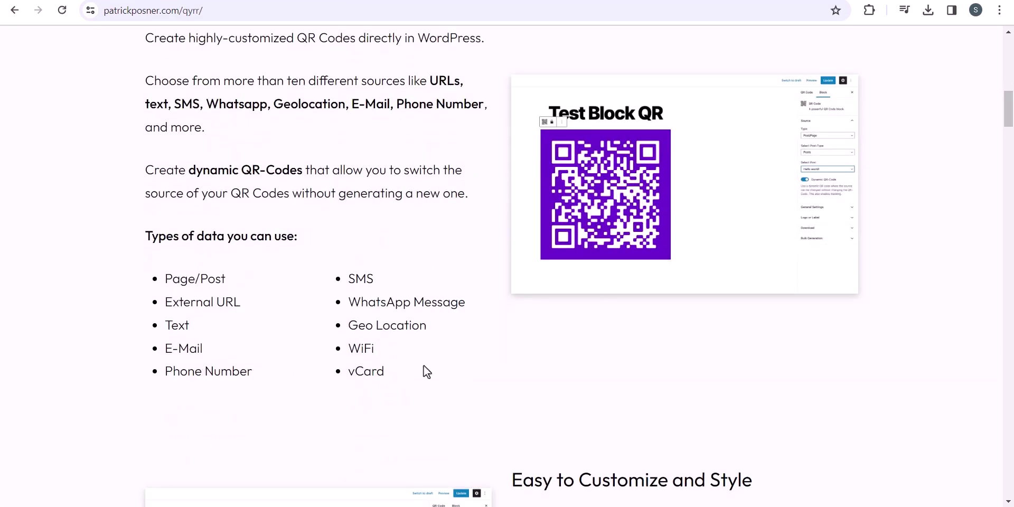
scroll(669, 343, "up", 12)
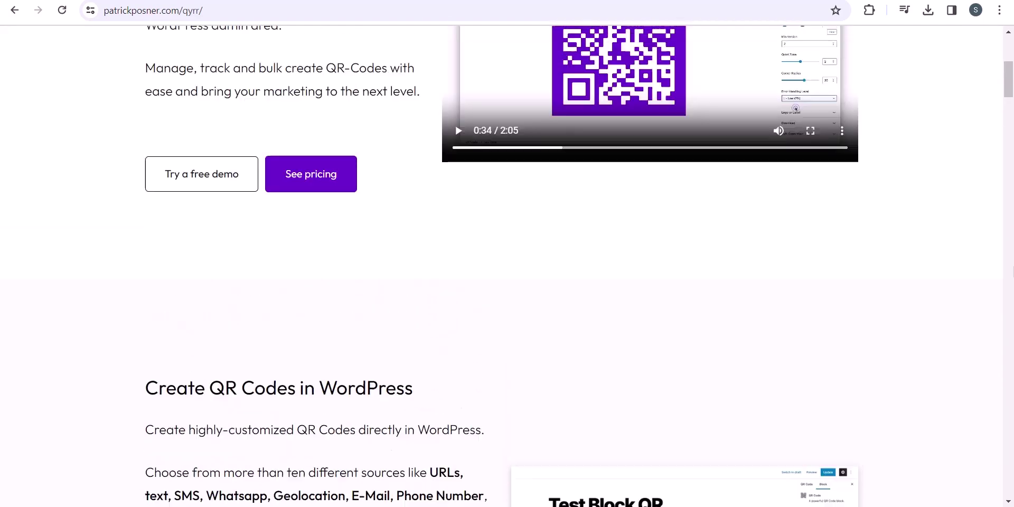
scroll(578, 266, "up", 1)
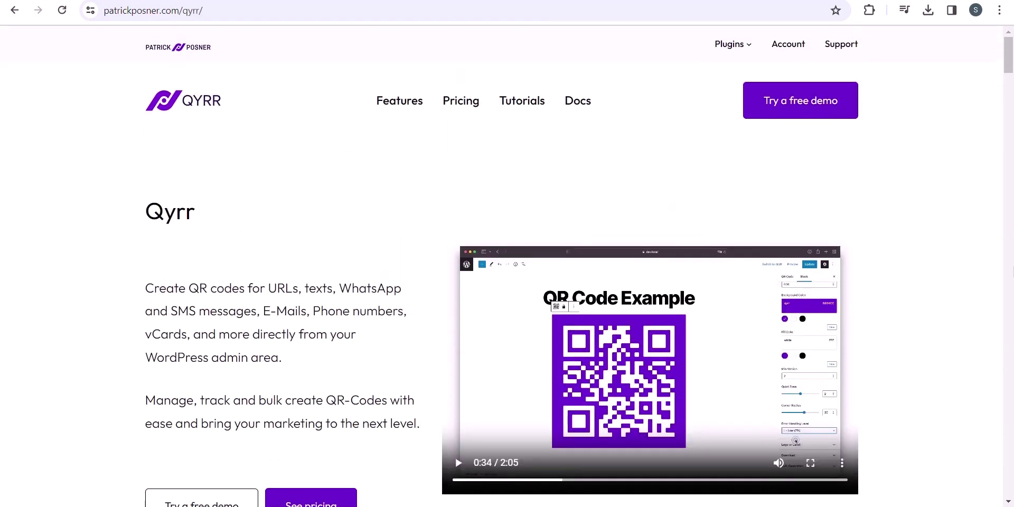